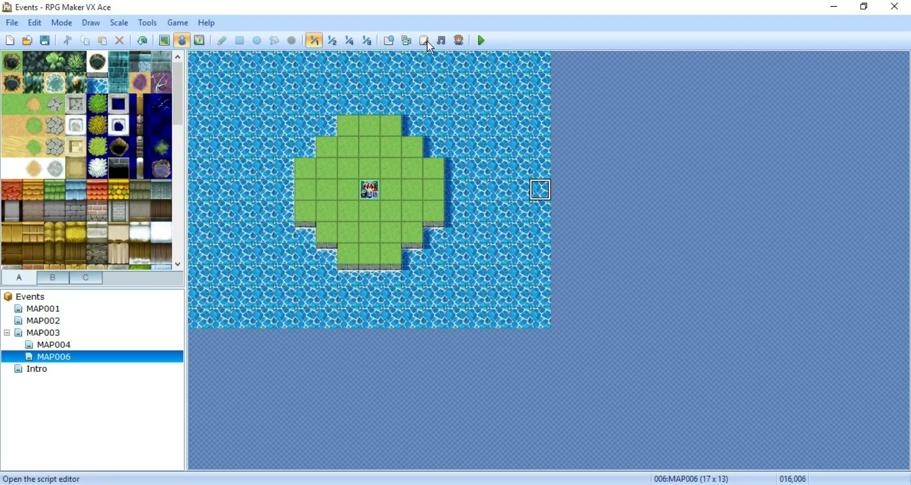
Raise the Database item maximum to 17 and select the new blank item 017.
click(387, 44)
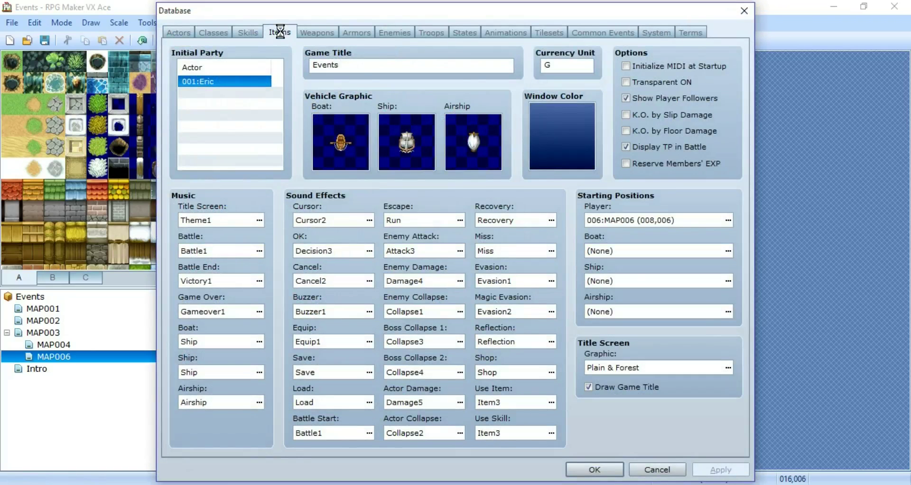
click(280, 32)
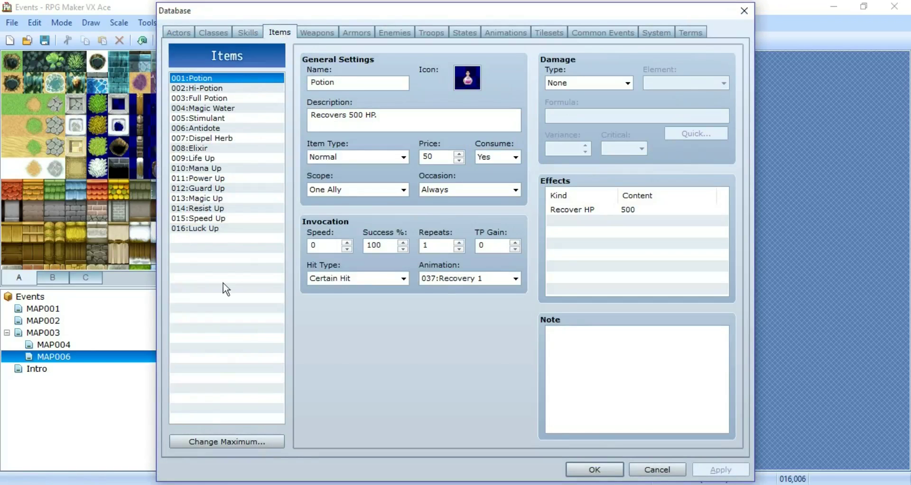
click(216, 441)
click(208, 447)
click(257, 440)
click(202, 238)
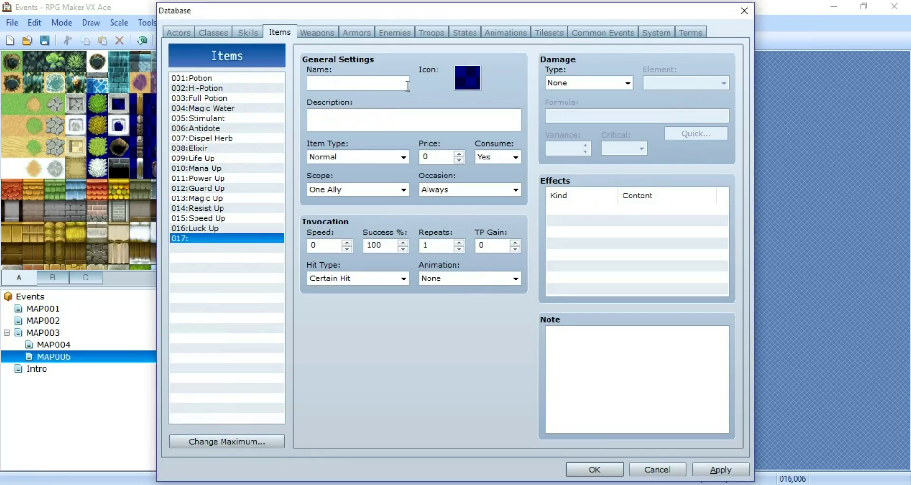
click(468, 76)
Pick the red book icon from the icon sheet for item 017.
click(469, 76)
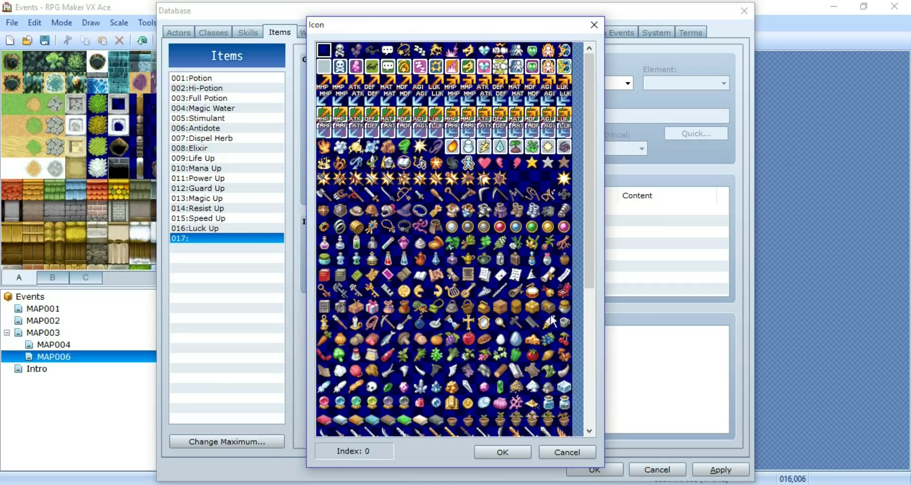
scroll(551, 303, down, 1)
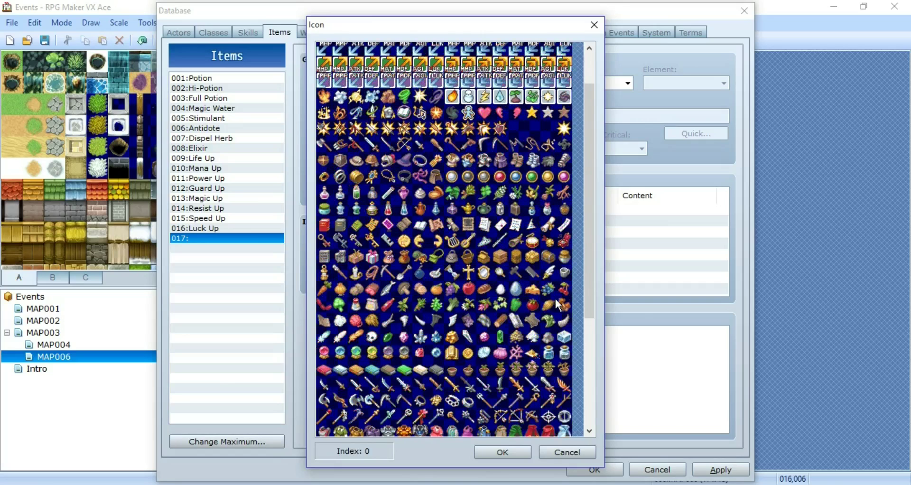
scroll(548, 307, down, 3)
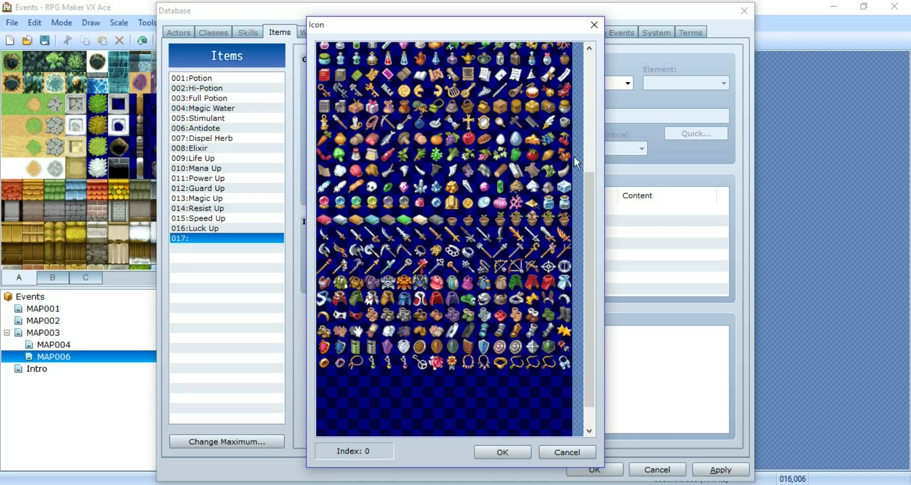
drag(591, 222, 587, 165)
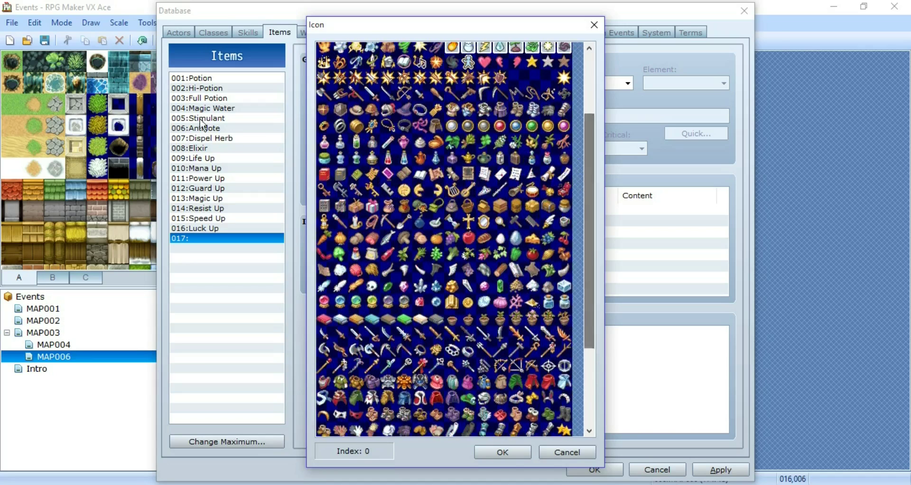
click(325, 178)
click(511, 451)
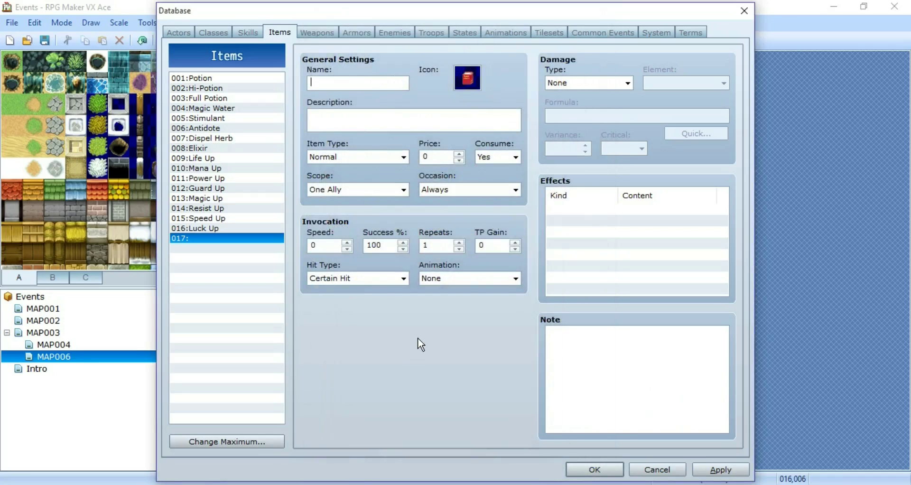
Name item 017 'Intro Redo' and give it a two-line description about redoing the intro.
text(Intro Redo)
click(440, 125)
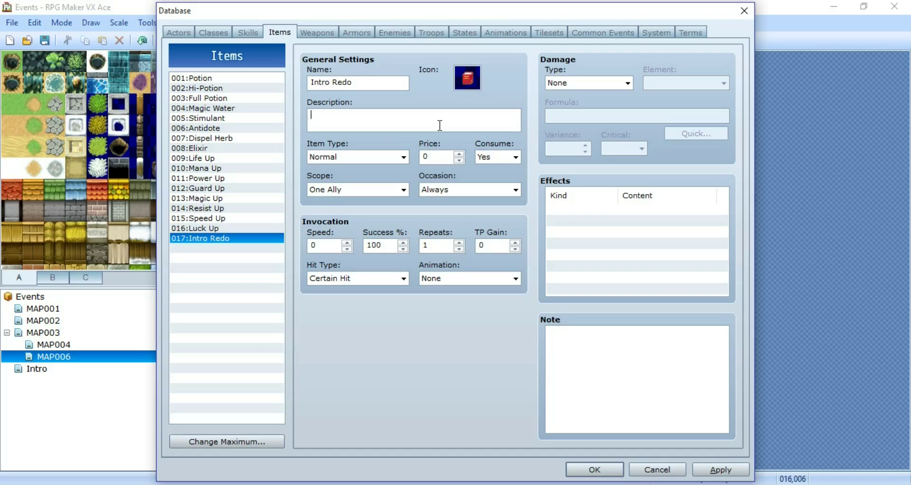
text(This allows you to redo the )
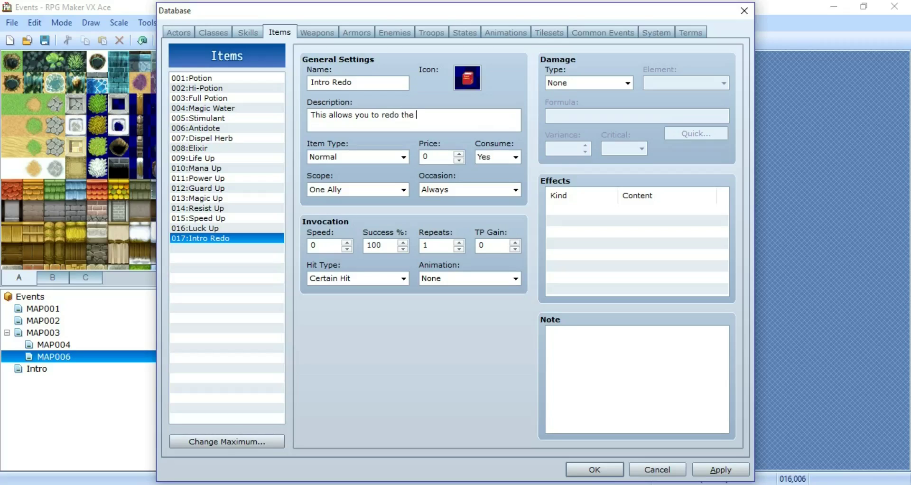
text(intro, in casse of mistakes only.)
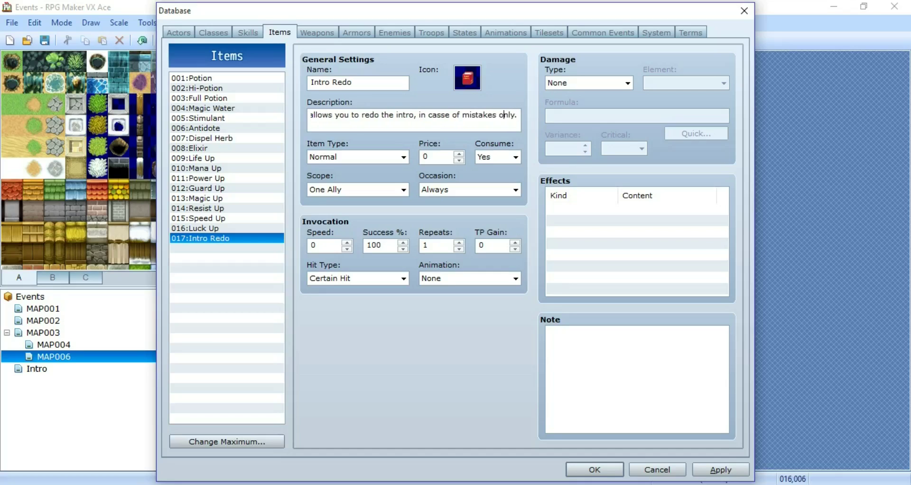
key(Left)
key(Left)
key(Left)
key(Left)
key(Left)
key(Left)
key(Left)
key(Left)
key(Left)
key(Left)
key(Left)
key(Left)
key(Left)
key(Left)
key(Left)
key(Left)
key(Left)
key(Left)
key(Left)
key(Left)
key(Return)
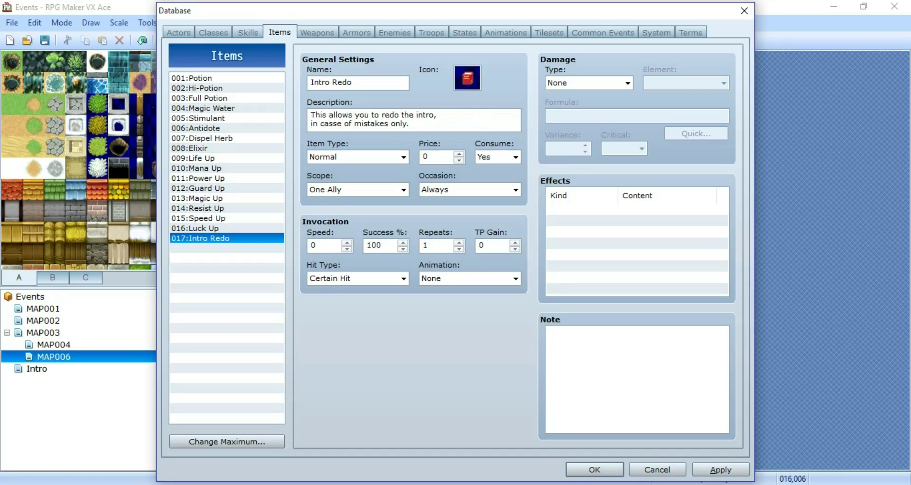
Make Intro Redo a Key Item that is not consumed on use.
click(368, 156)
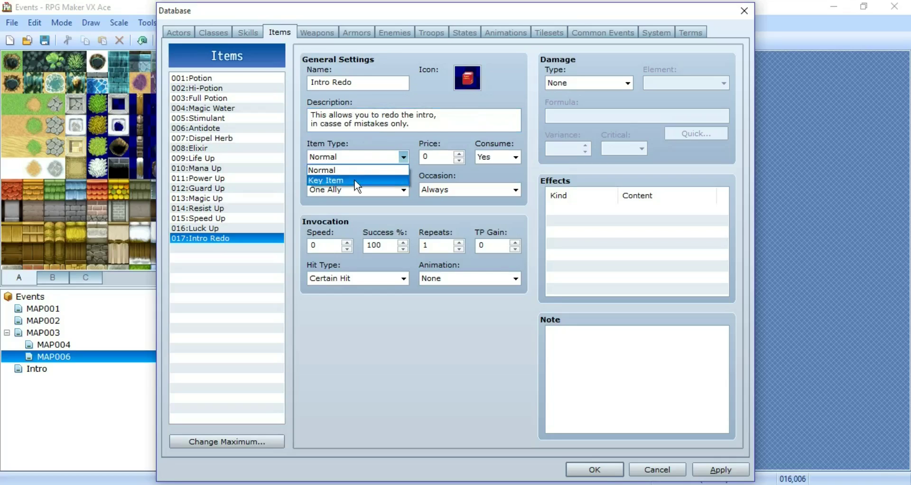
click(357, 181)
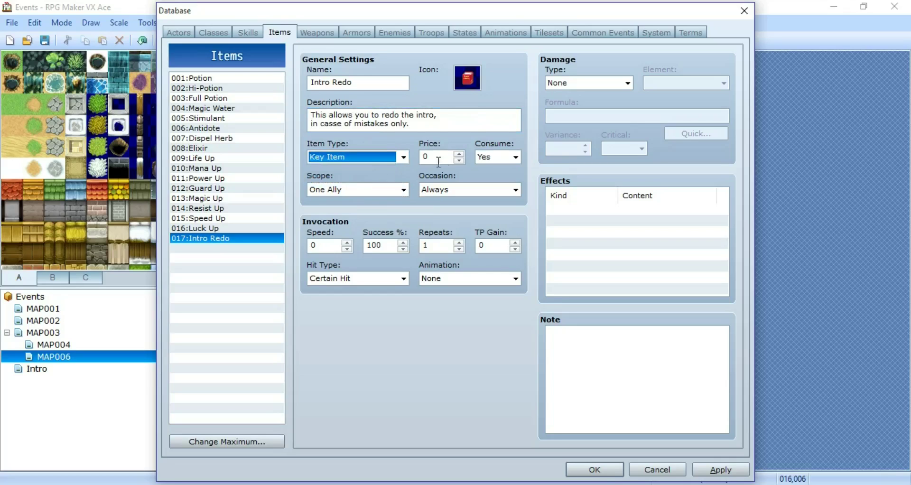
click(496, 158)
click(495, 178)
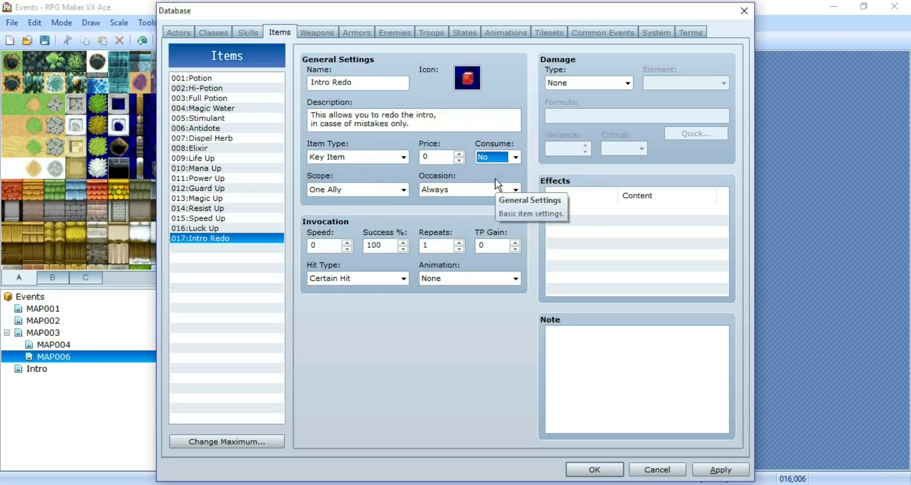
Set scope to None and occasion to Only from the Menu, then apply.
click(402, 190)
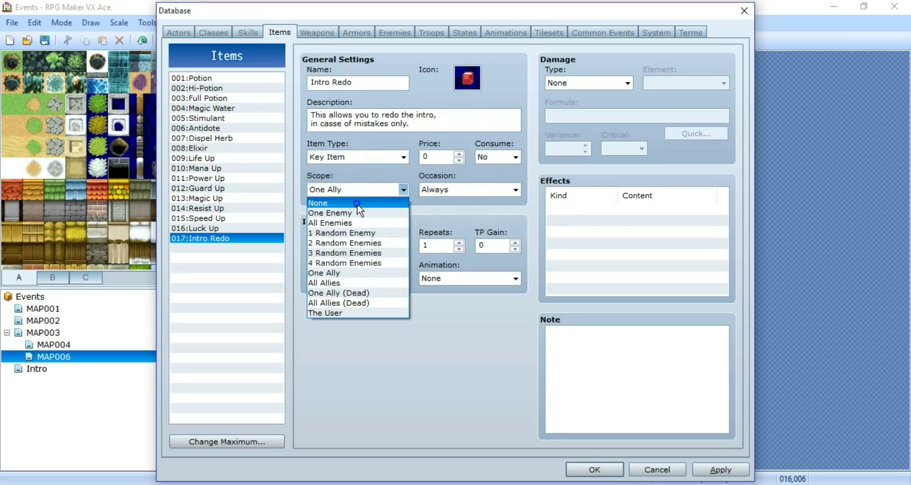
click(357, 203)
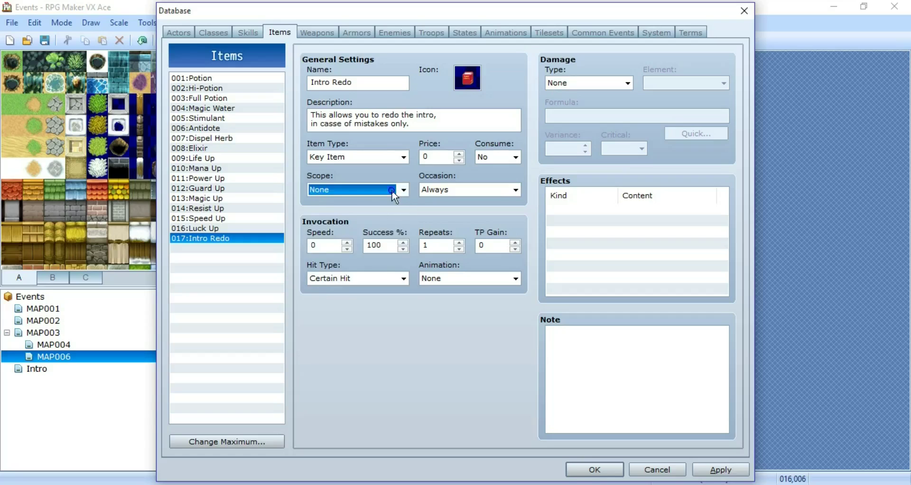
click(392, 189)
click(391, 190)
click(451, 195)
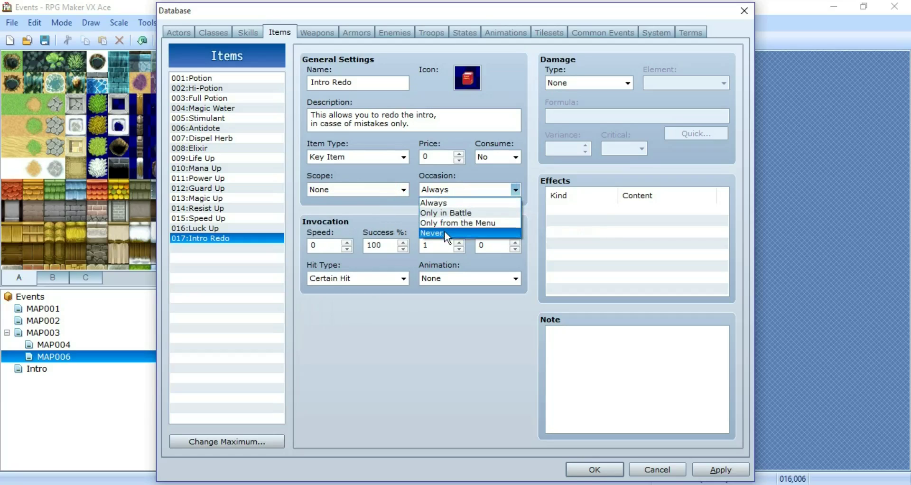
click(462, 222)
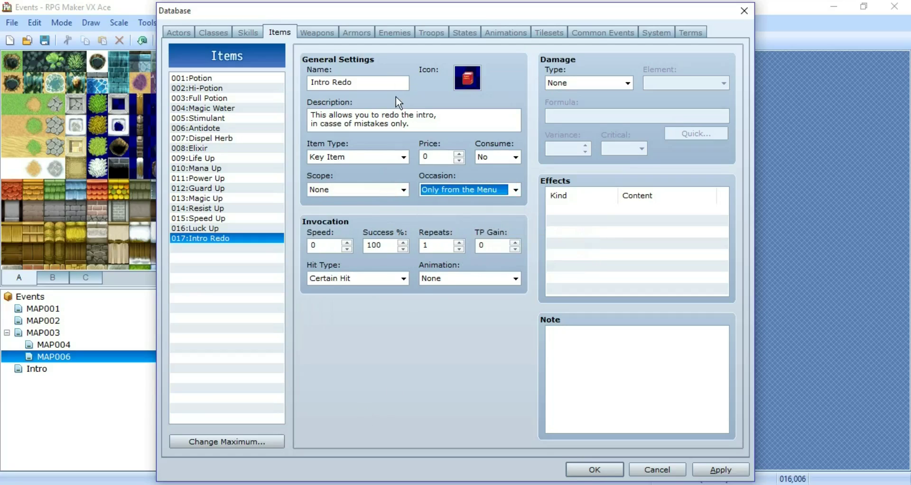
click(707, 470)
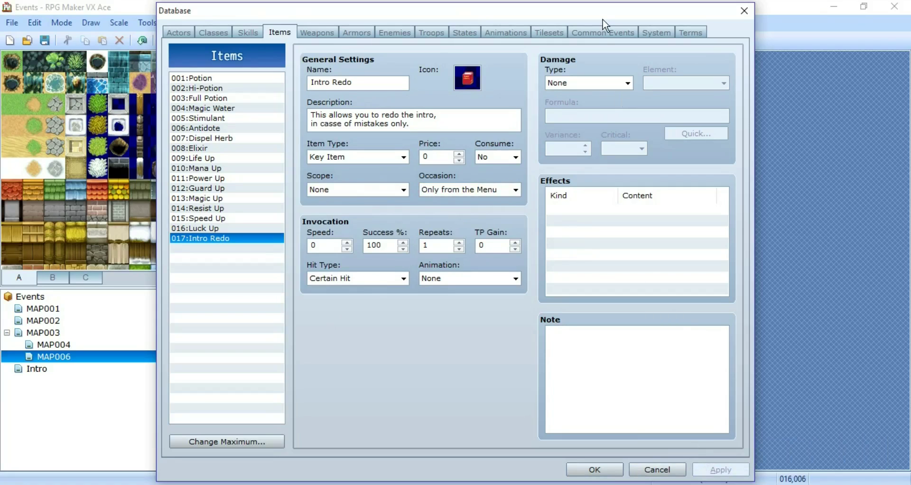
Name common event 002 'Intro Redo' and keep its trigger at None.
click(602, 31)
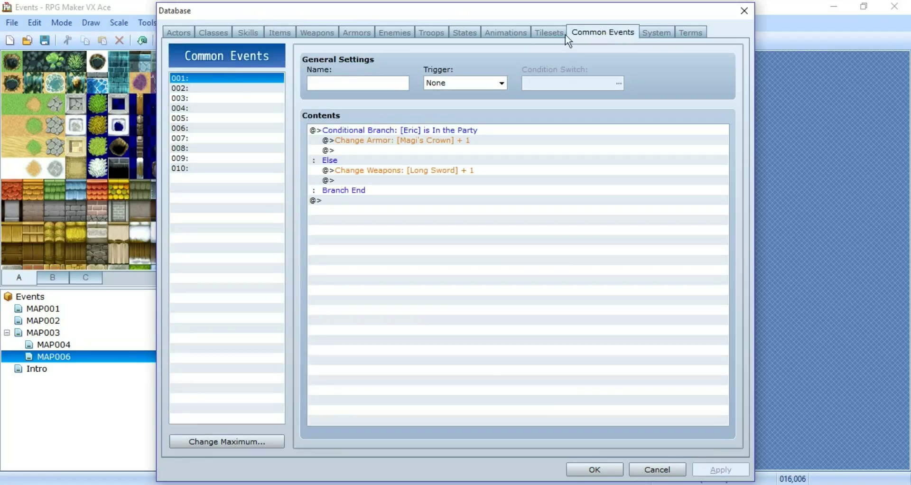
click(207, 87)
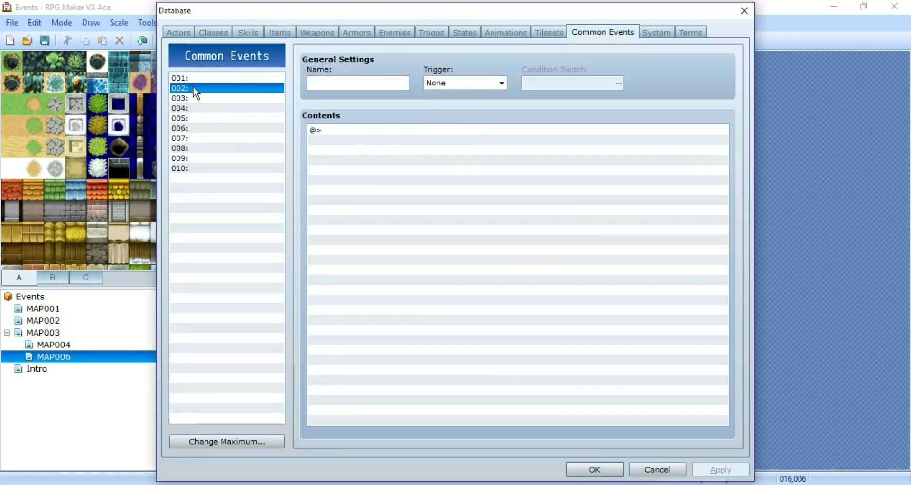
click(342, 85)
text(I)
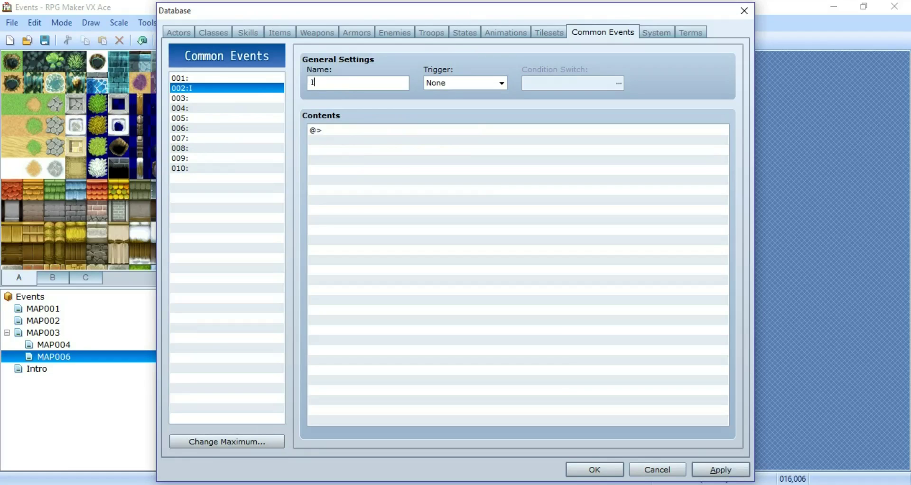
text(ntro Redo)
click(456, 87)
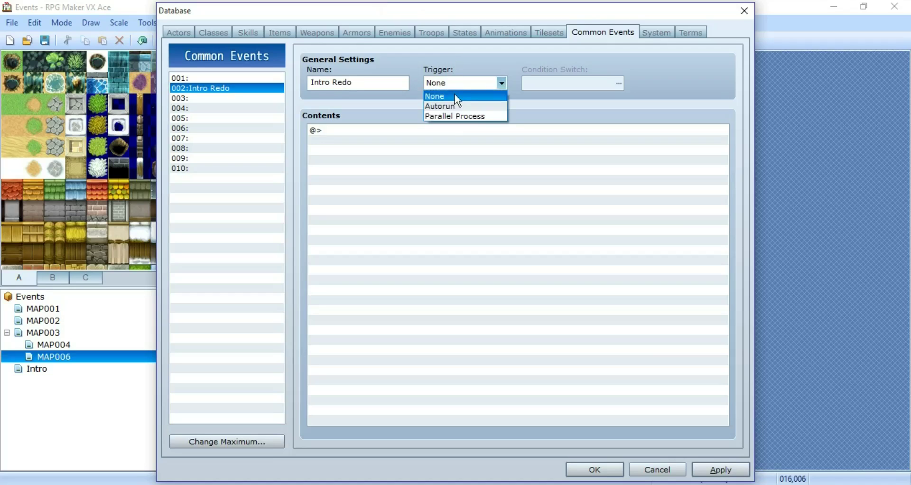
click(450, 96)
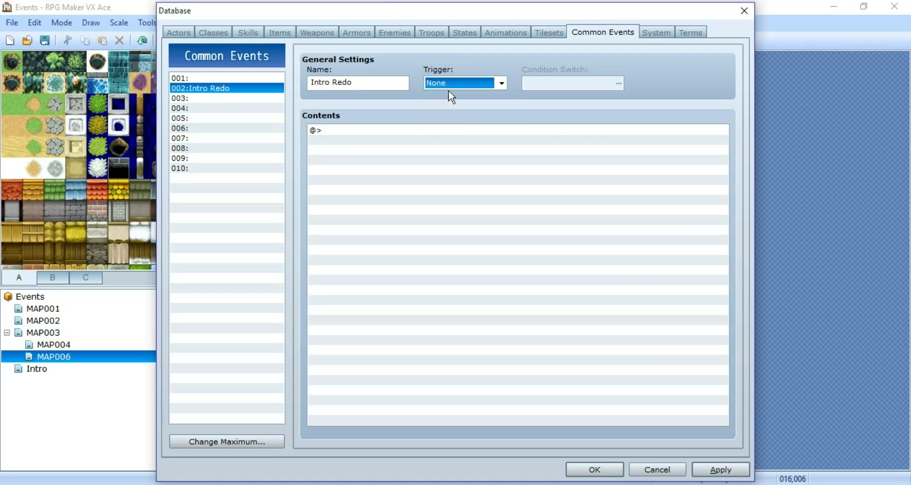
click(338, 130)
right_click(339, 130)
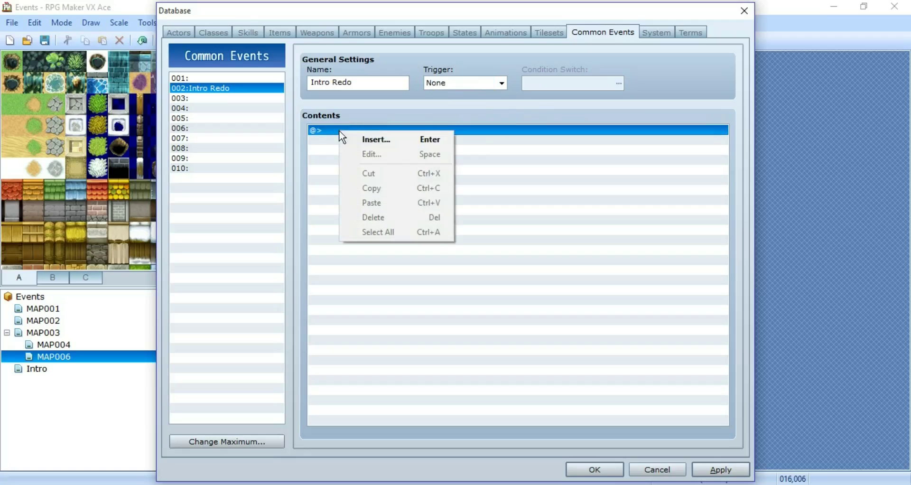
click(380, 143)
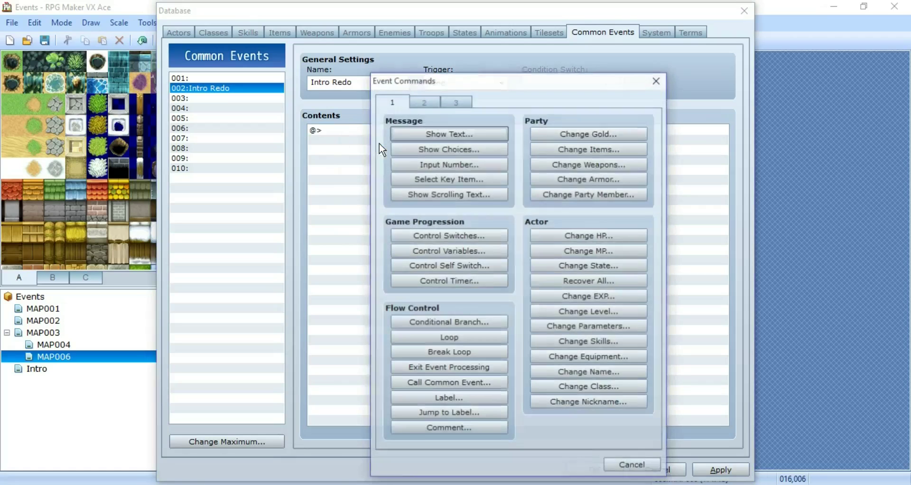
click(459, 133)
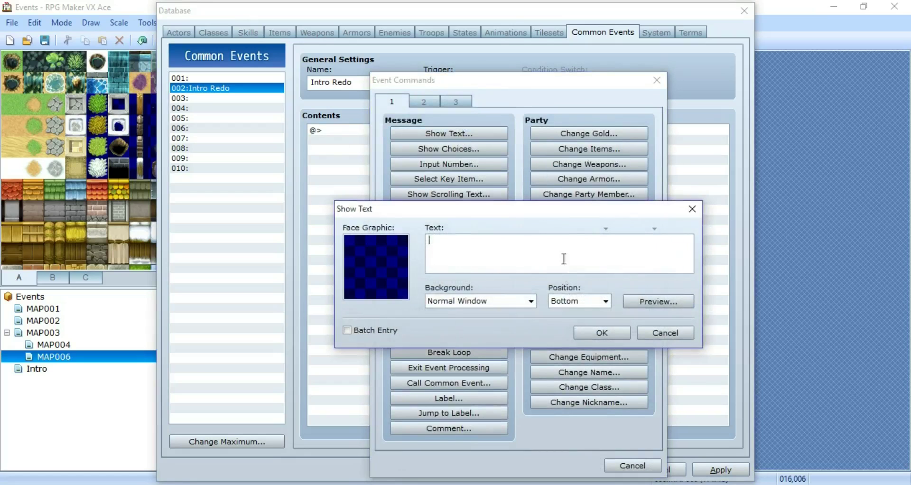
click(530, 301)
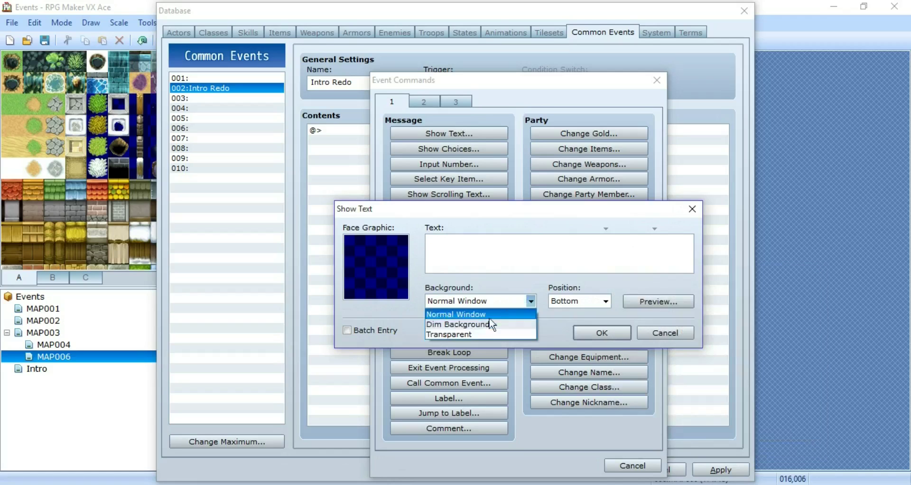
click(465, 314)
click(494, 302)
click(418, 256)
click(468, 245)
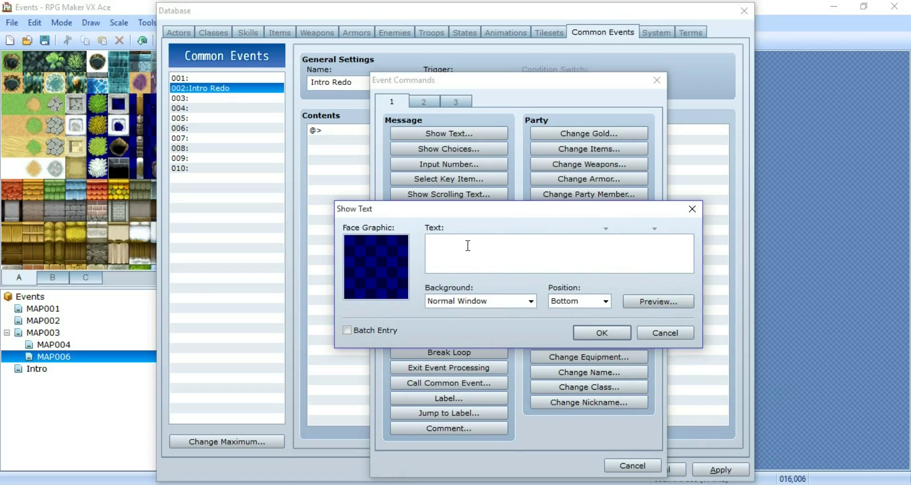
Type 'This is a Intro Redo. It allows you to correct mistakes you make in the intro.'.
text(This is a Intro Redo)
key(BackSpace)
text(. It allows you )
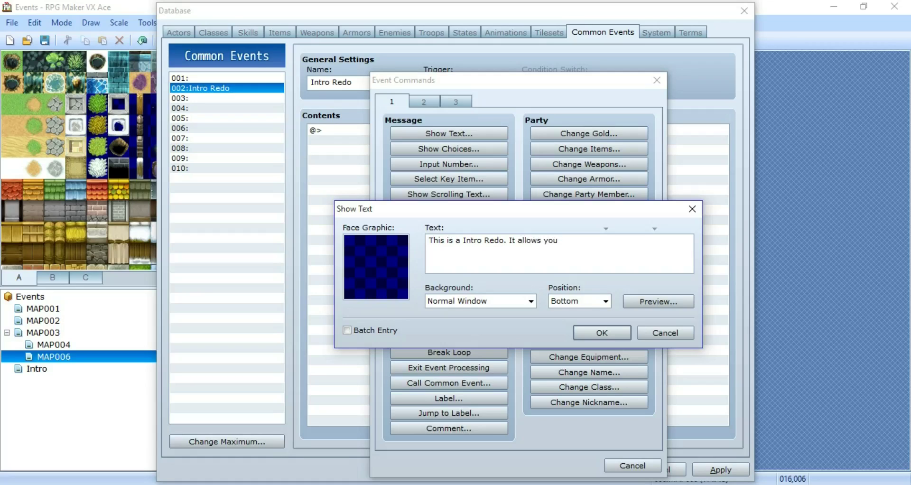
text(to)
text( co)
text(rrect )
text(mistakes )
text(in)
text( the)
key(BackSpace)
key(BackSpace)
key(BackSpace)
key(BackSpace)
key(BackSpace)
key(BackSpace)
text(you make i)
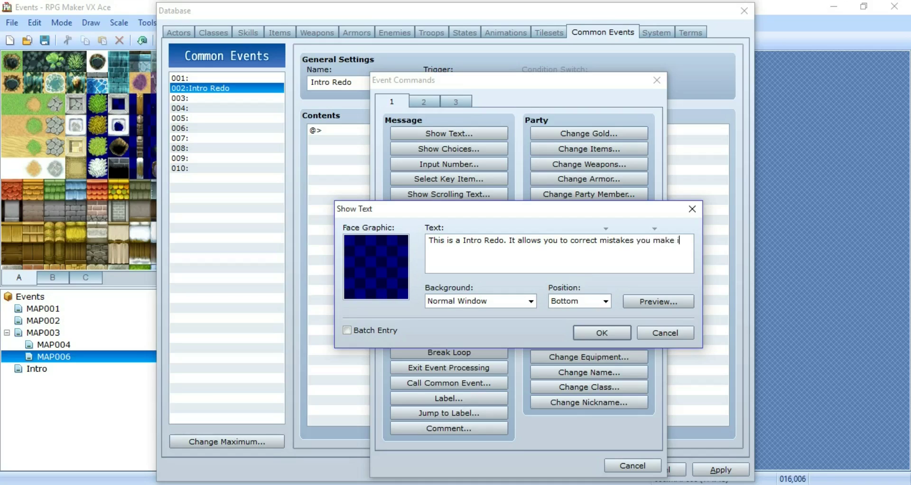
text(n the intro.)
Break the message onto two lines before 'mistakes', checking it in Preview.
click(605, 241)
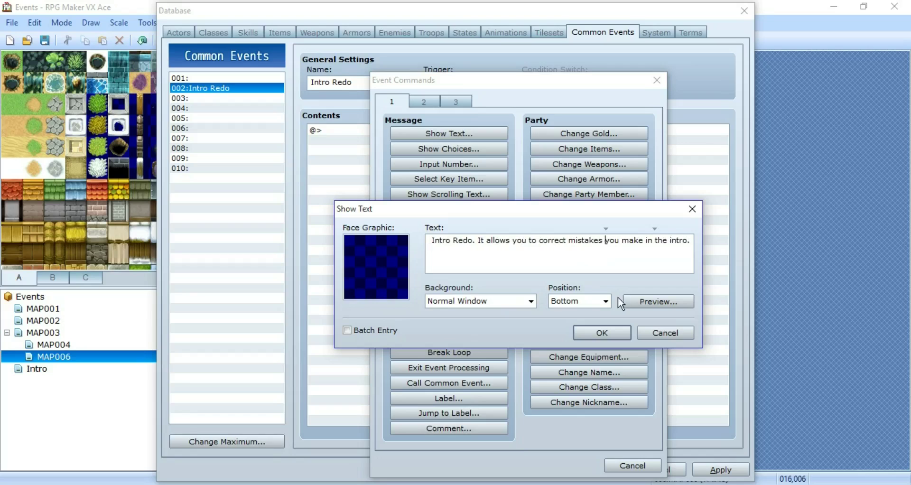
key(Return)
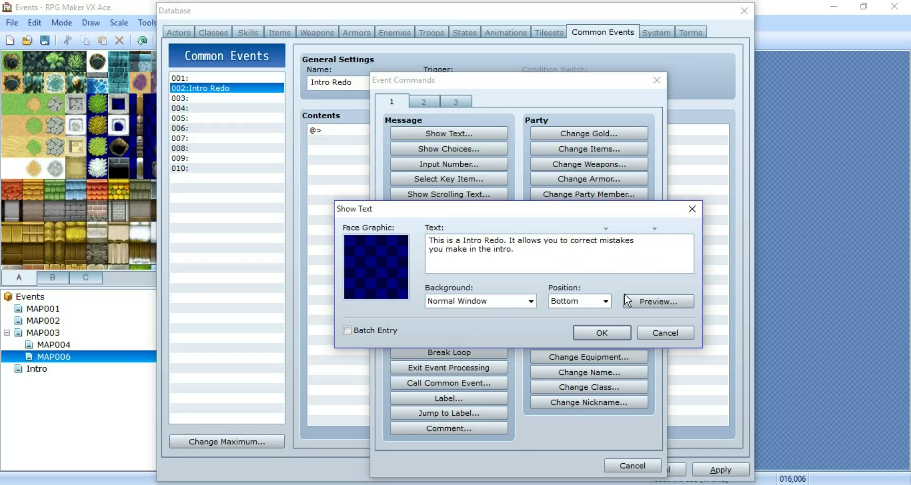
click(637, 298)
click(669, 327)
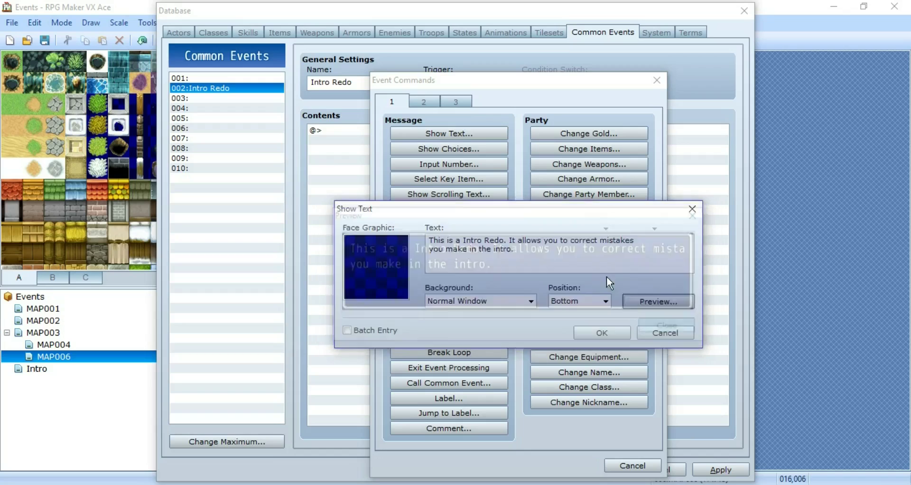
click(433, 254)
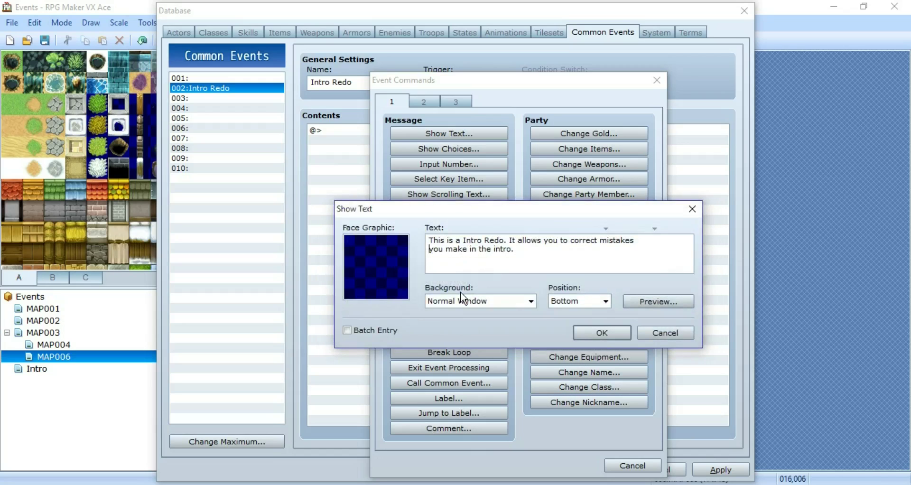
key(BackSpace)
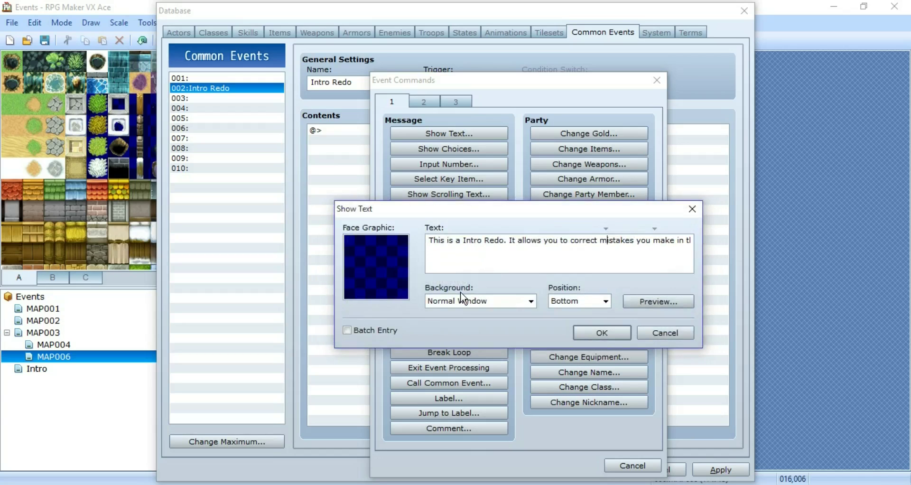
key(Return)
click(593, 251)
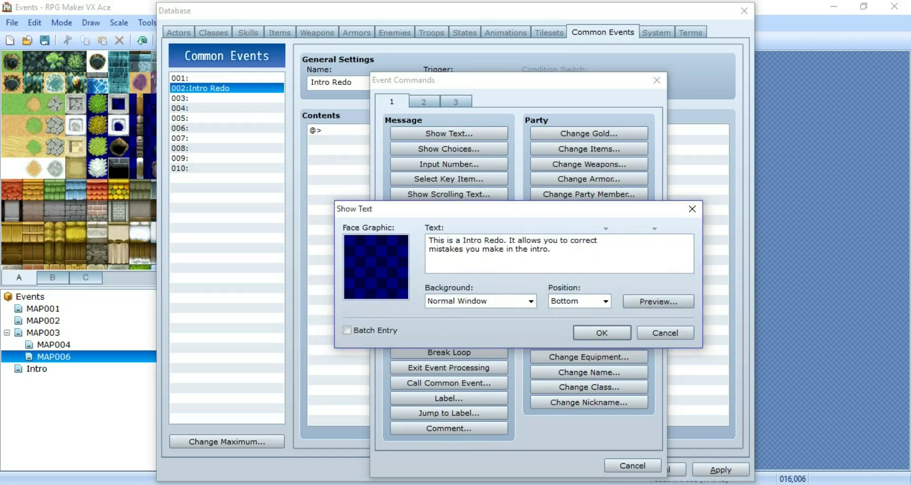
Add the explanation message to the event and insert a new Show Text command.
click(617, 334)
right_click(412, 171)
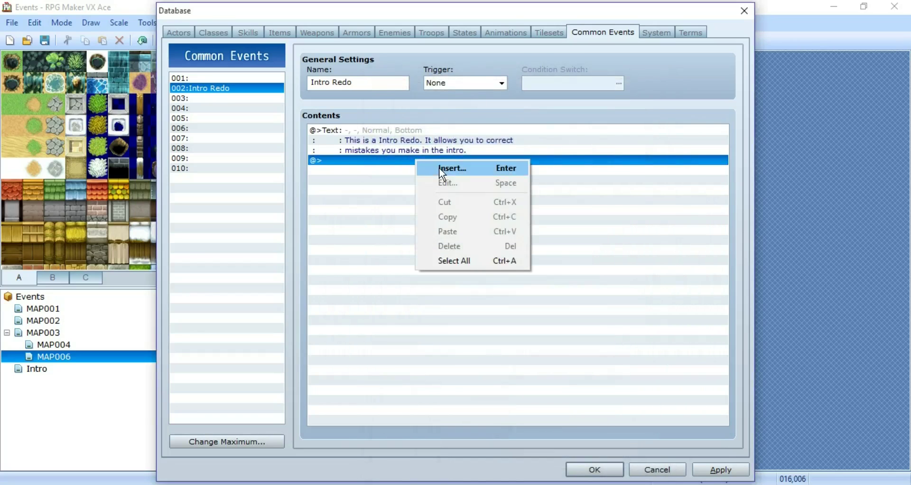
click(439, 168)
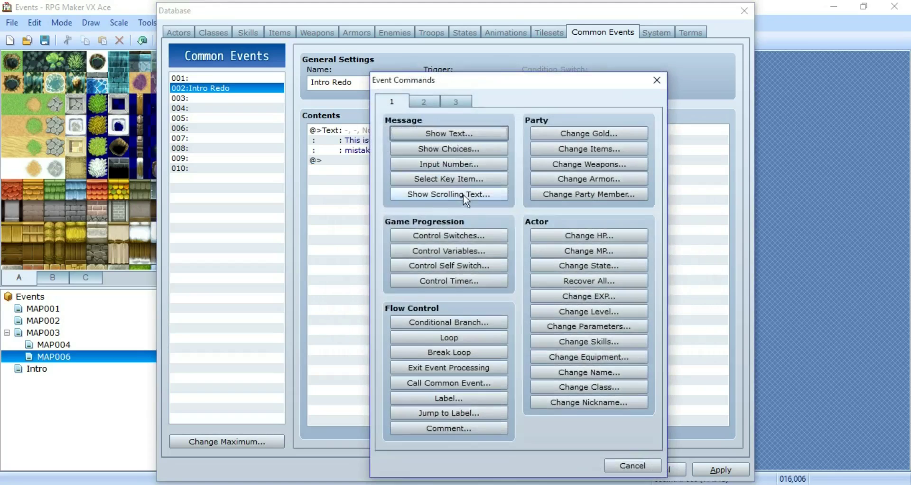
click(452, 136)
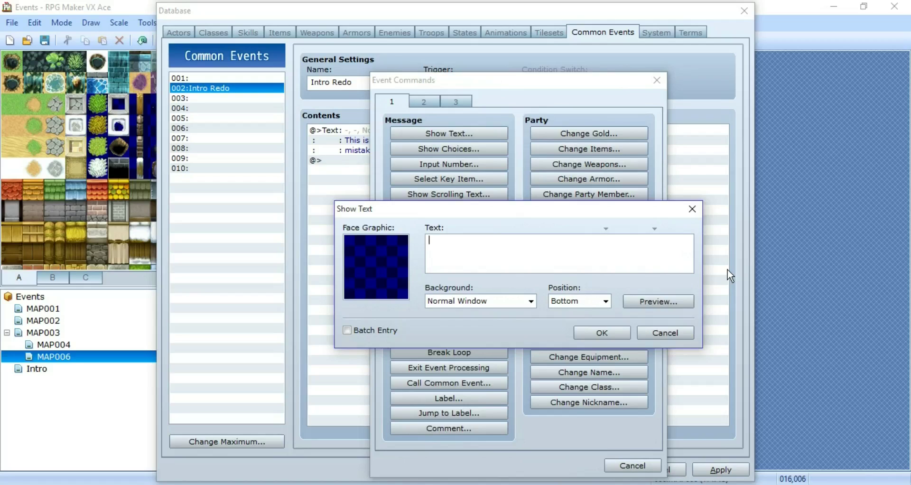
Write the message '**Warning**' / 'This will reset your level.' and add it.
text(**Warin)
text(n)
key(BackSpace)
text(ing)
key(BackSpace)
key(BackSpace)
key(BackSpace)
key(BackSpace)
key(BackSpace)
text(ning**)
key(Return)
text(This will rese)
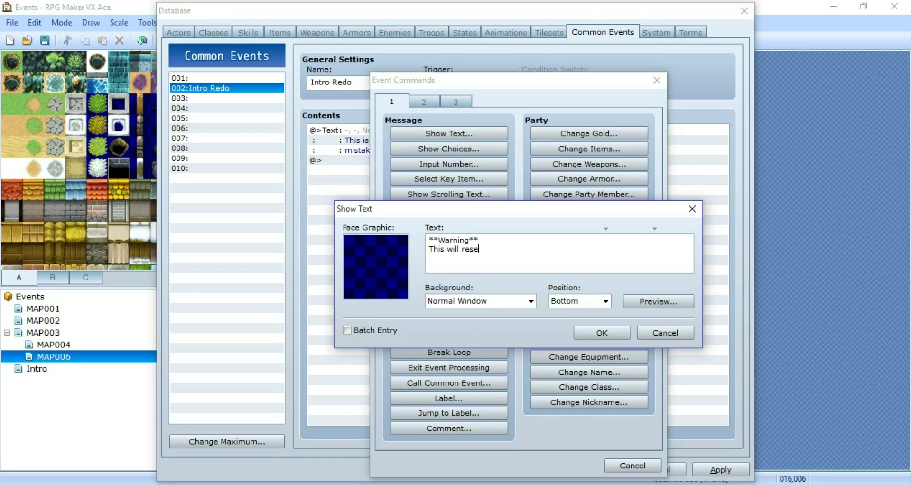
text(t your level.)
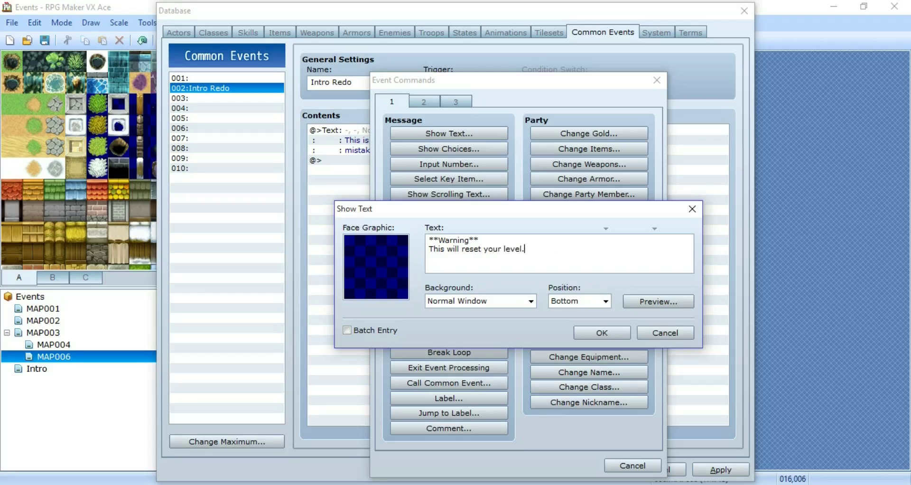
click(626, 333)
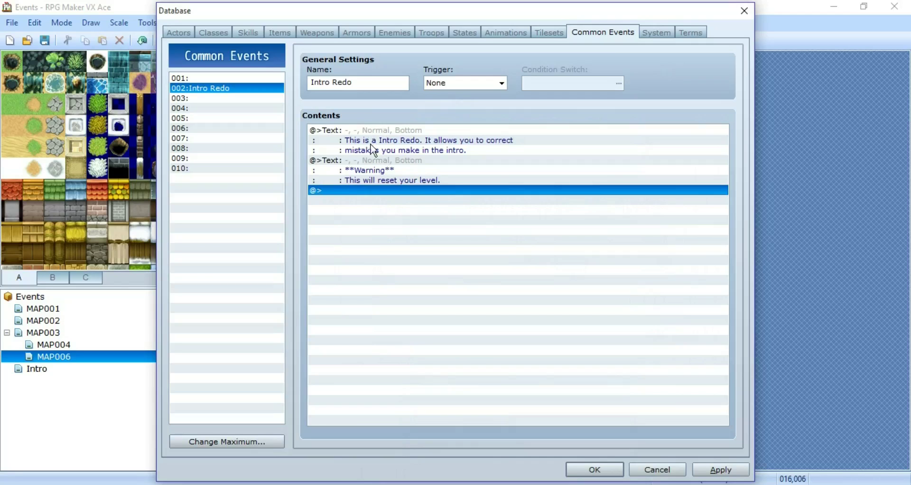
Insert the message 'What do you want to change?' above the warning.
right_click(373, 159)
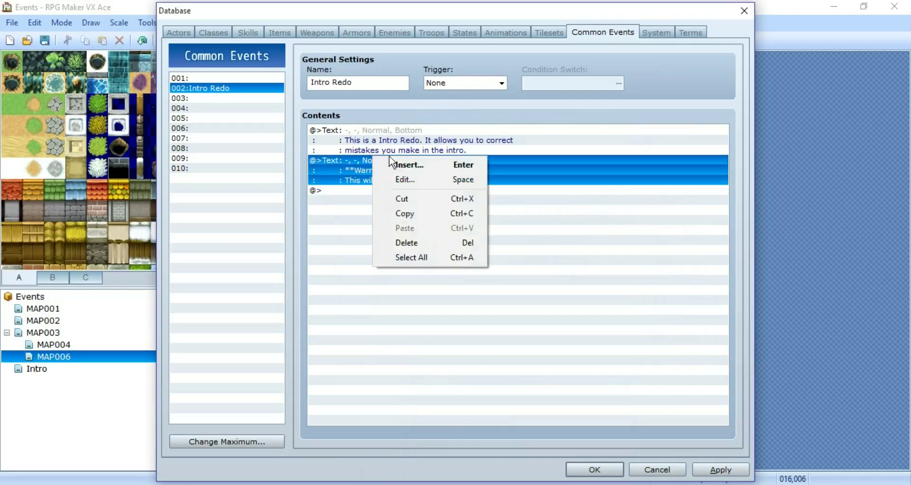
click(417, 166)
click(451, 133)
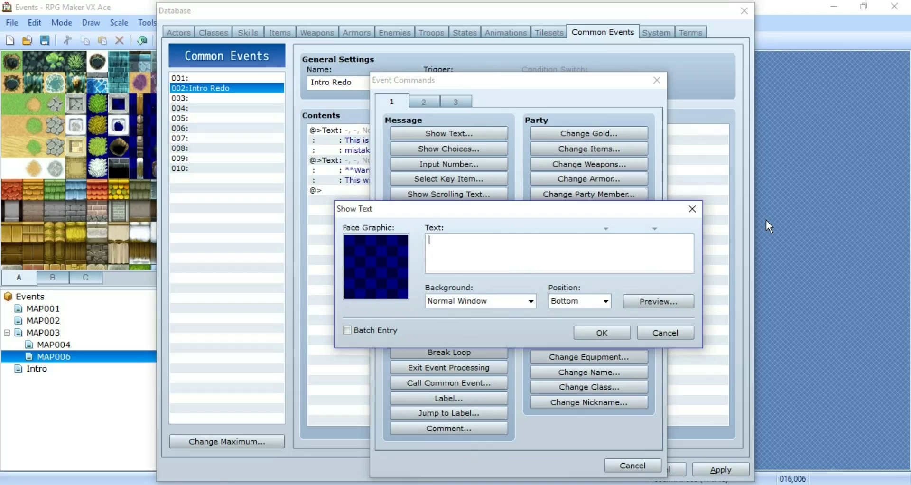
text(What do you want to chand)
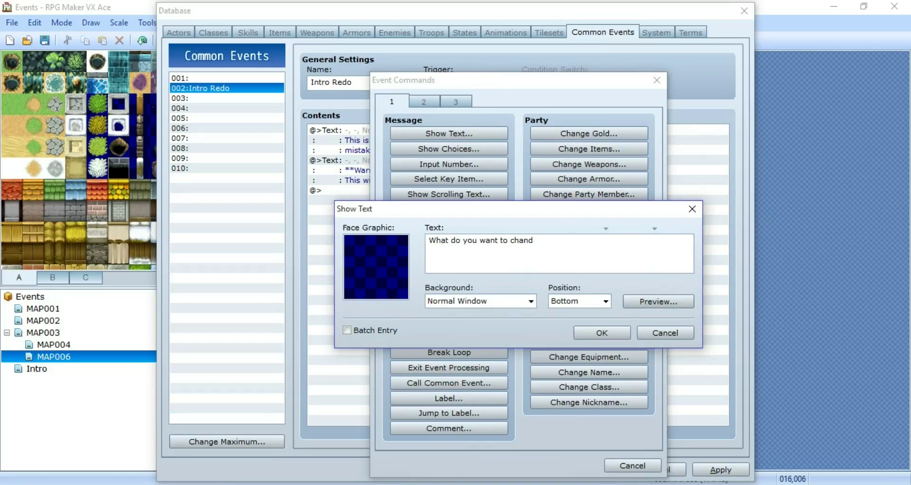
key(BackSpace)
text(ge?)
click(609, 331)
Insert Show Choices offering 'Name' and 'Character'.
right_click(386, 184)
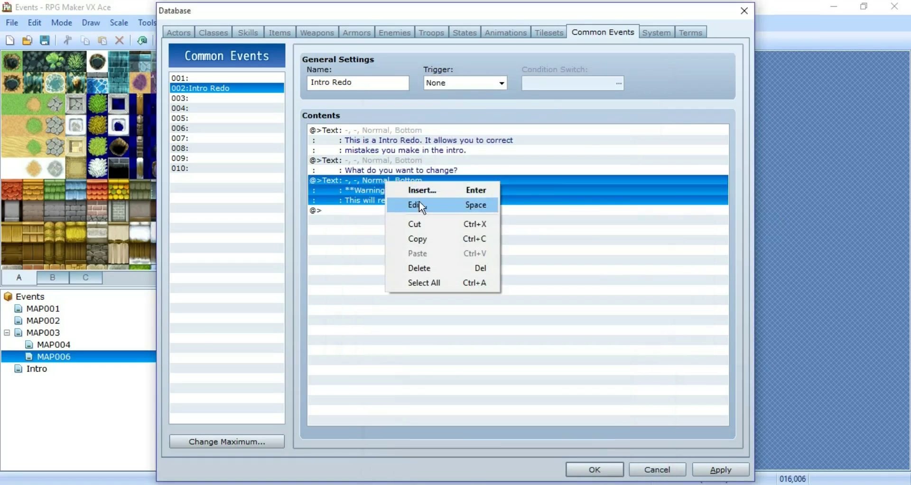
click(428, 188)
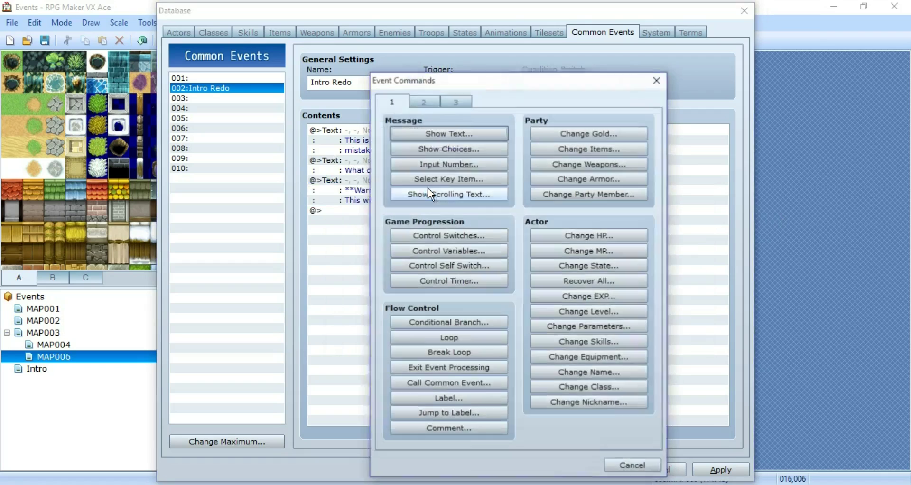
click(448, 149)
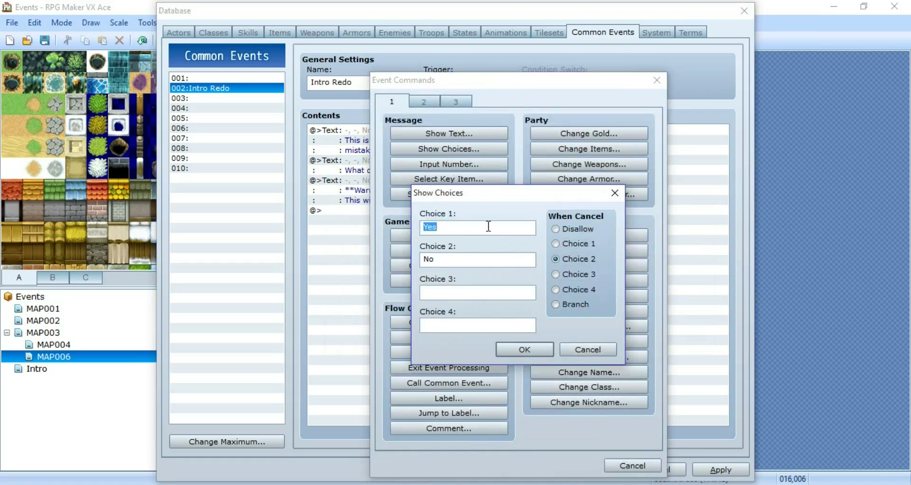
text(Name)
double_click(458, 259)
text(Cha)
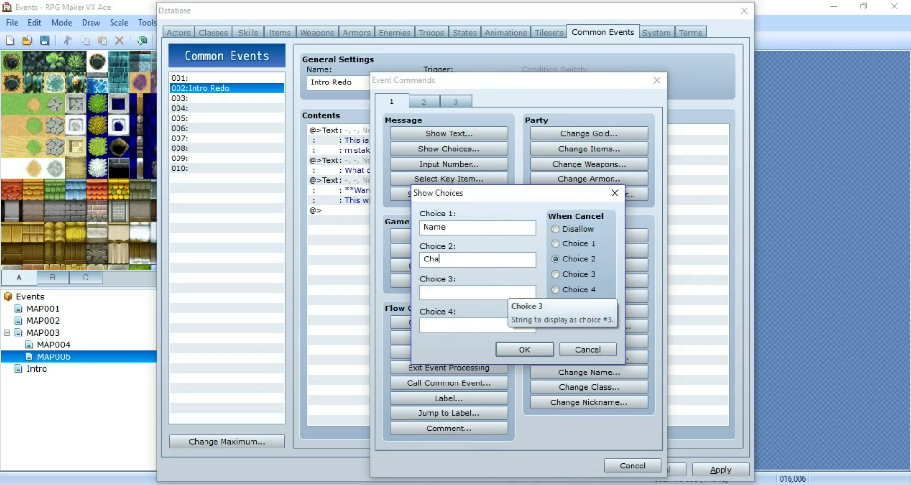
text(d)
key(BackSpace)
text(racter)
click(518, 353)
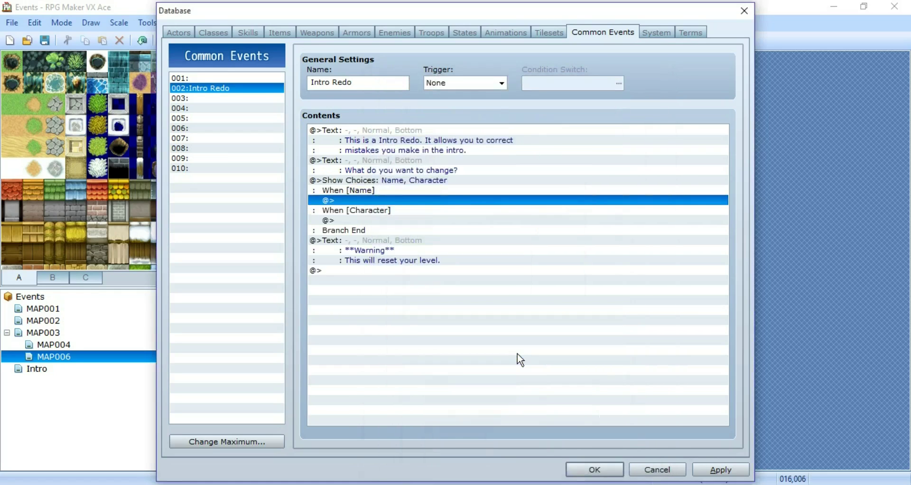
Add a Name Input Processing command with a 12-character limit to the Name branch.
click(353, 200)
right_click(354, 200)
click(363, 207)
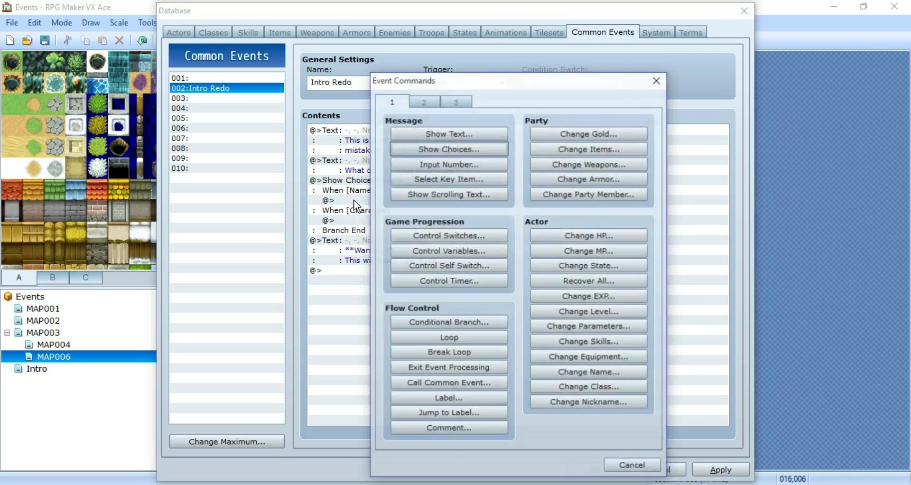
click(467, 102)
click(464, 163)
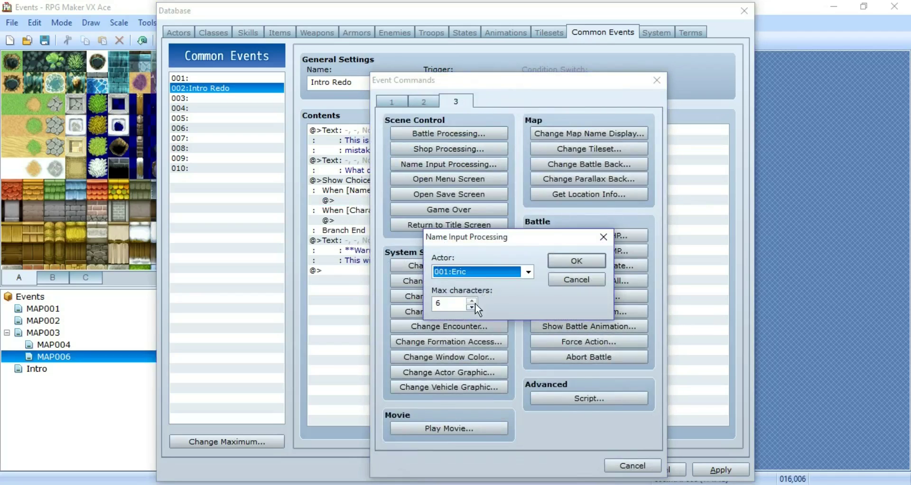
double_click(438, 303)
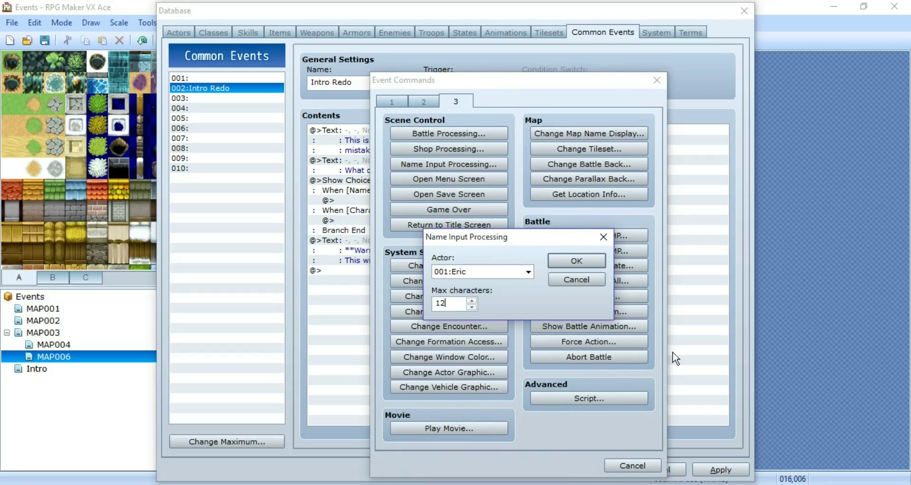
click(586, 261)
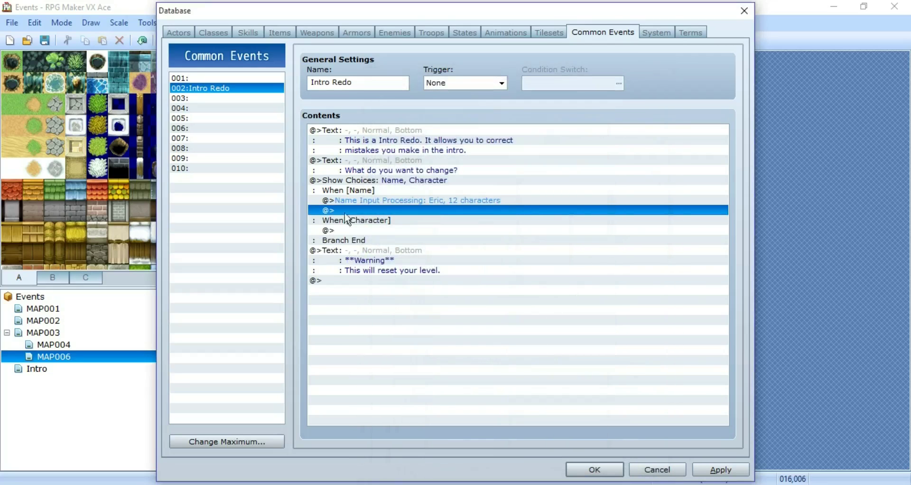
Move the Warning message into the Character branch and apply the event changes.
click(356, 255)
key(Delete)
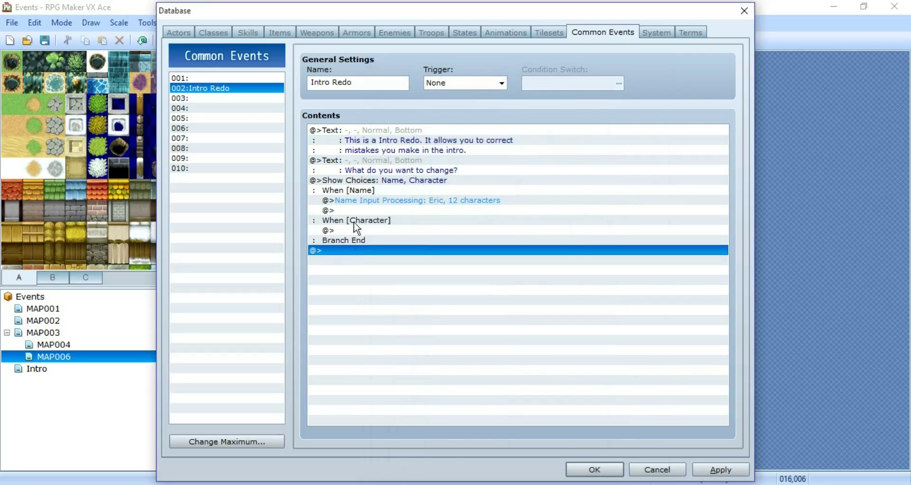
click(351, 230)
key(ctrl+v)
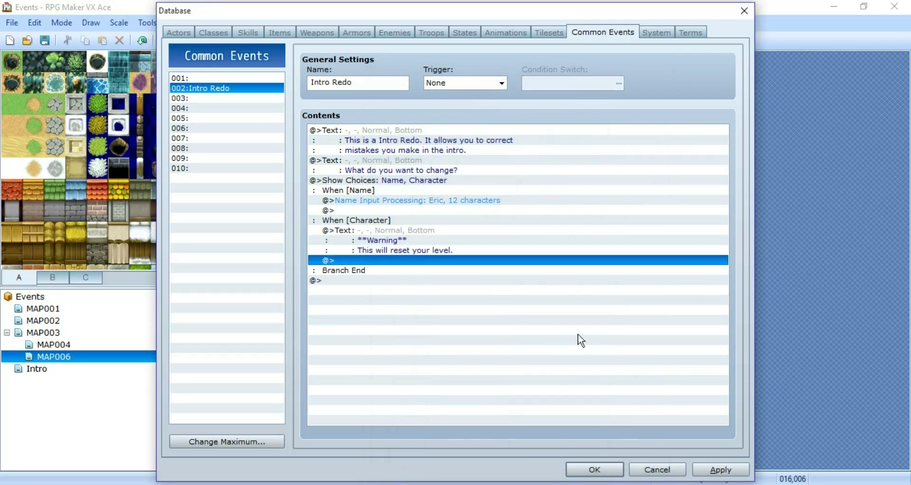
right_click(350, 260)
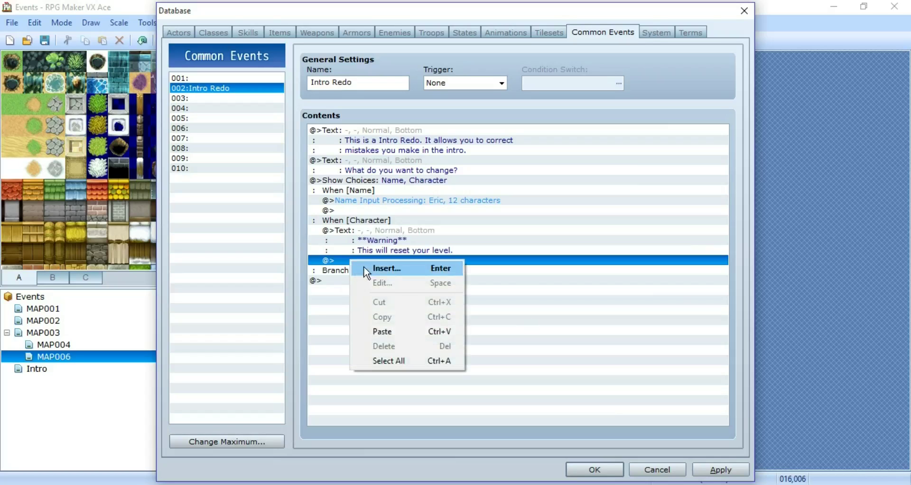
click(371, 269)
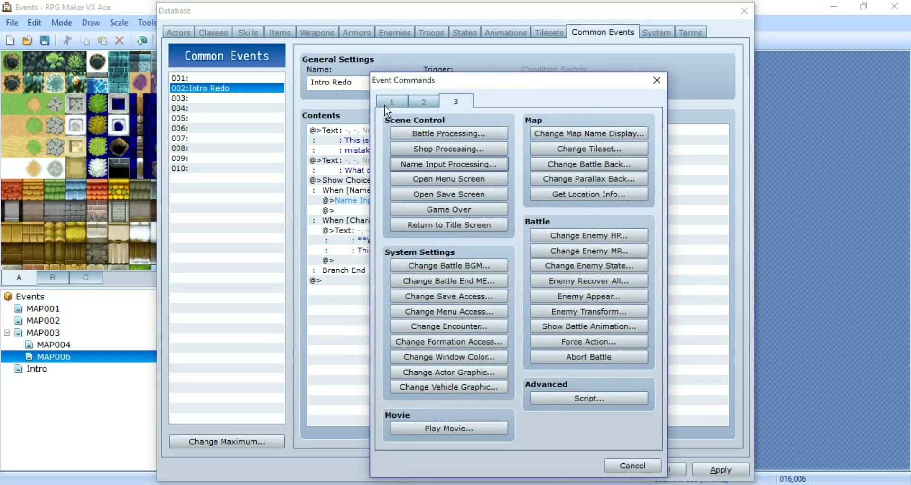
click(657, 80)
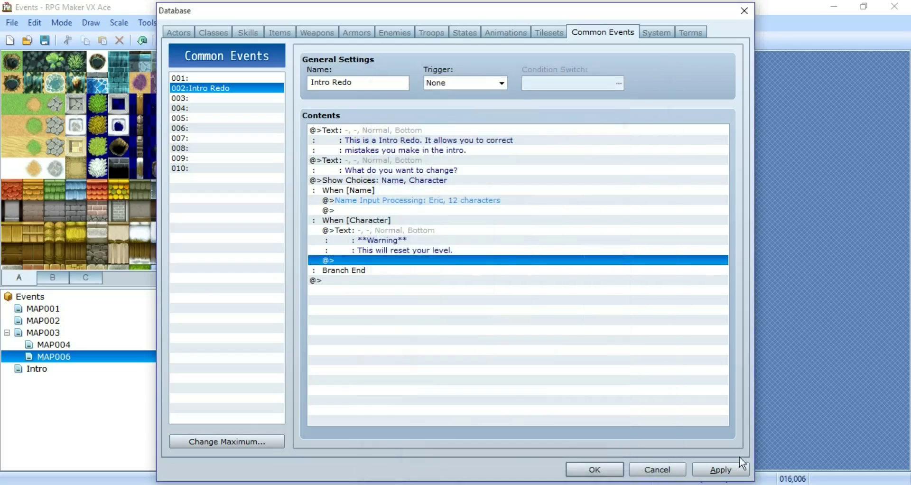
Close the Database and open the Intro map's EV001 event.
click(721, 470)
click(594, 470)
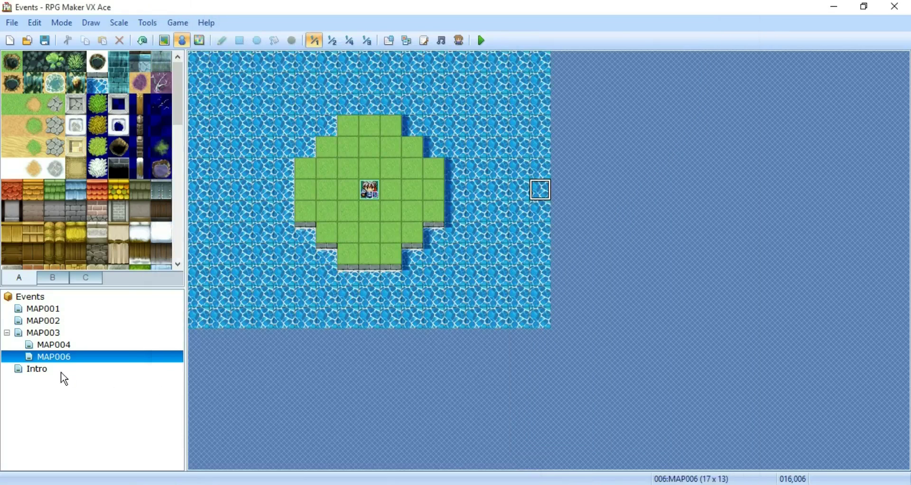
click(60, 370)
double_click(375, 192)
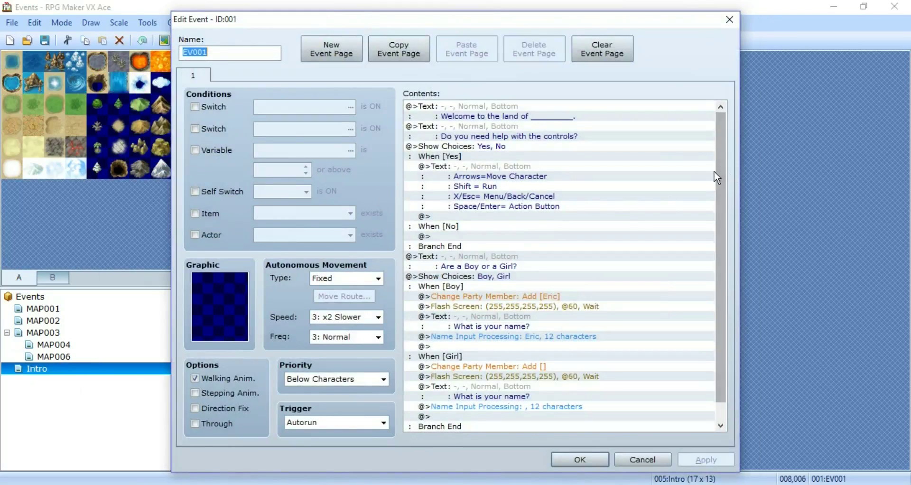
Select the 'Are a Boy or a Girl?' question through its final Branch End, then close the editor.
click(720, 158)
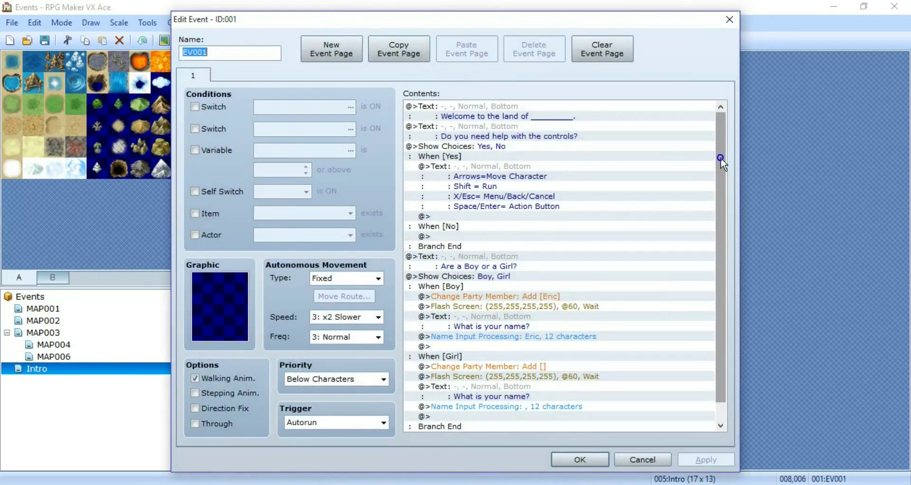
drag(720, 158, 721, 174)
click(445, 236)
key(shift+Down)
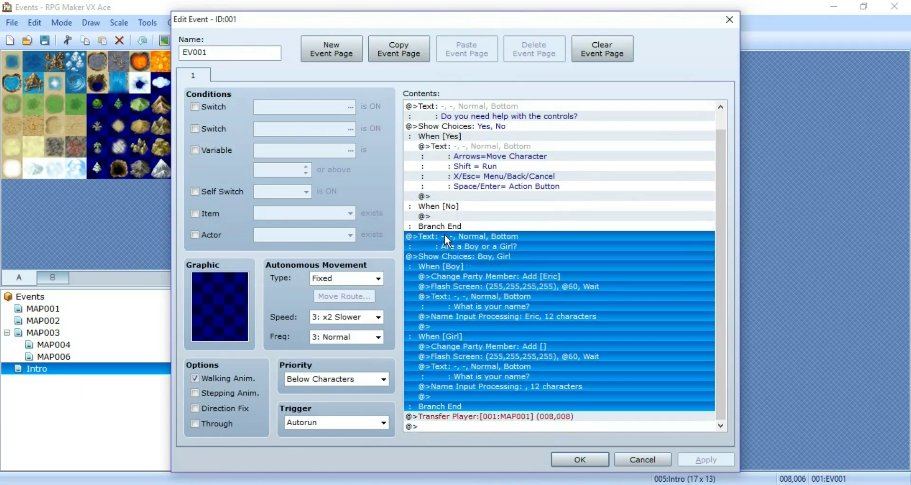
click(444, 236)
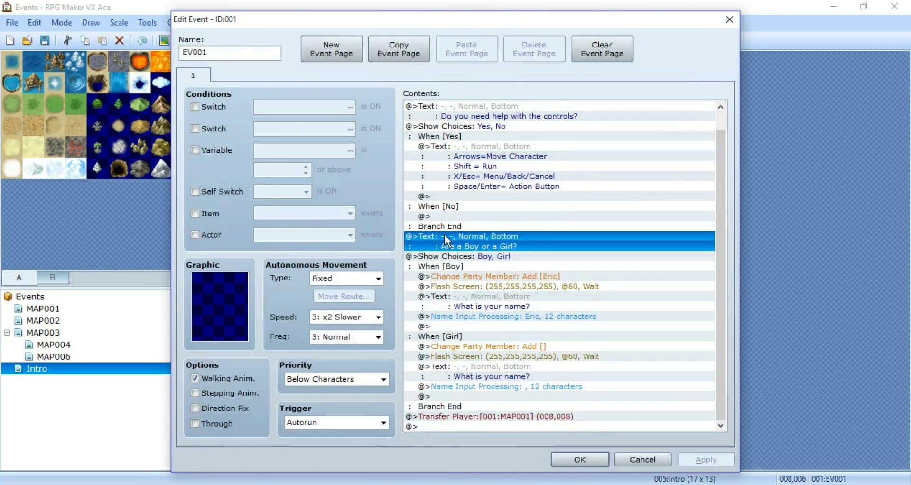
key(shift+Down)
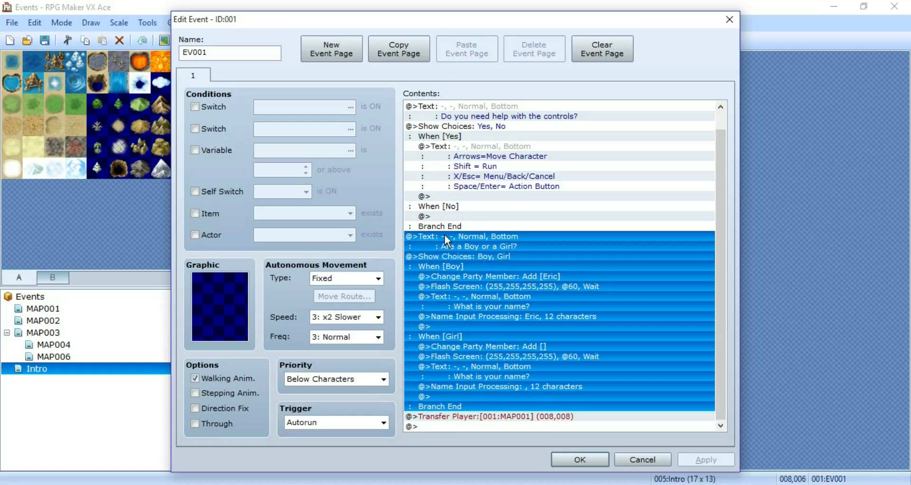
click(578, 459)
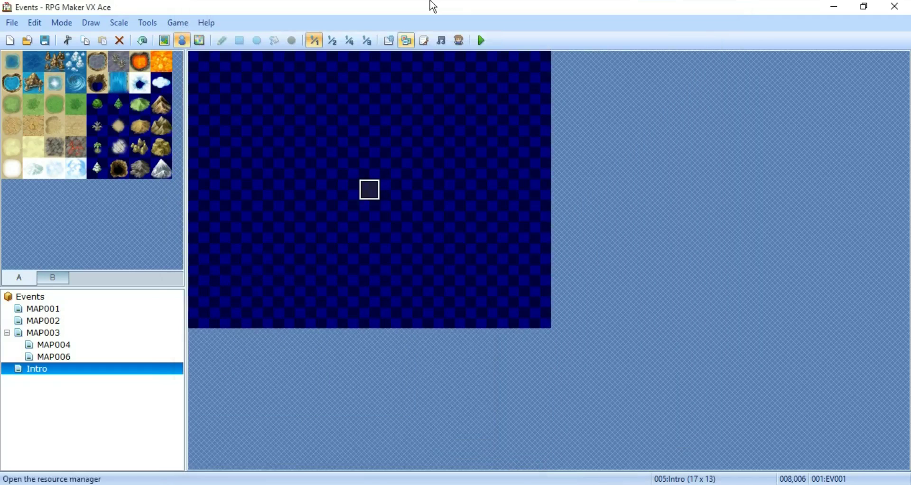
Paste the Boy/Girl choice block below Intro Redo's Warning text and apply the common event.
click(396, 43)
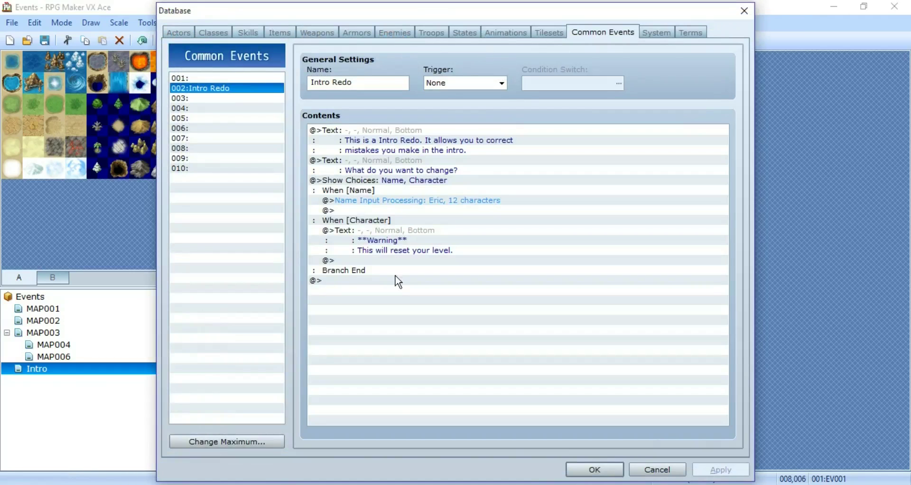
click(367, 261)
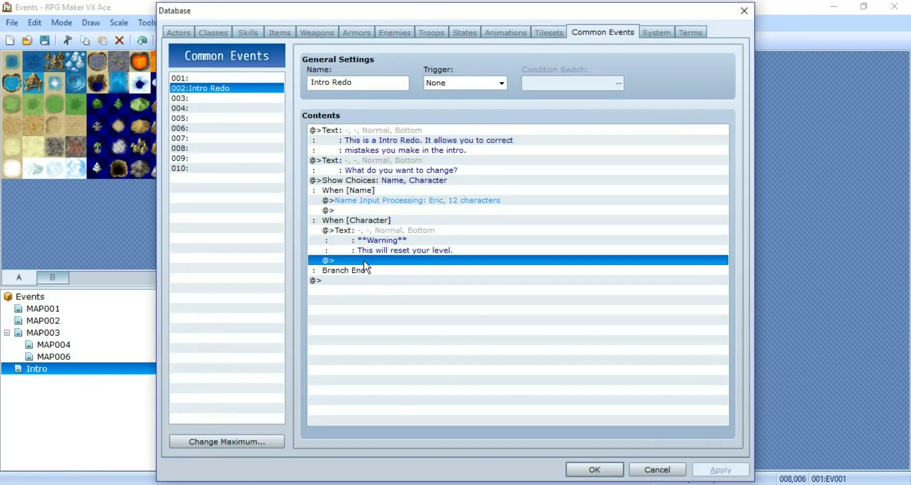
key(ctrl+v)
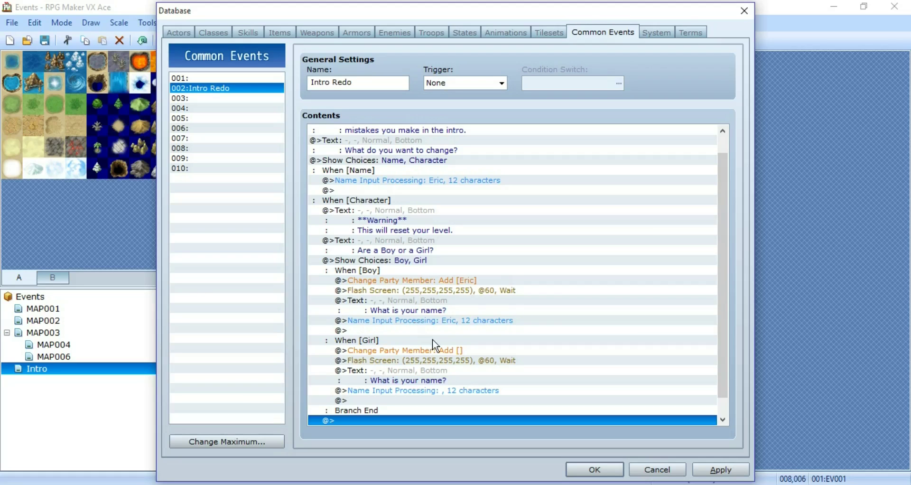
scroll(435, 345, down, 1)
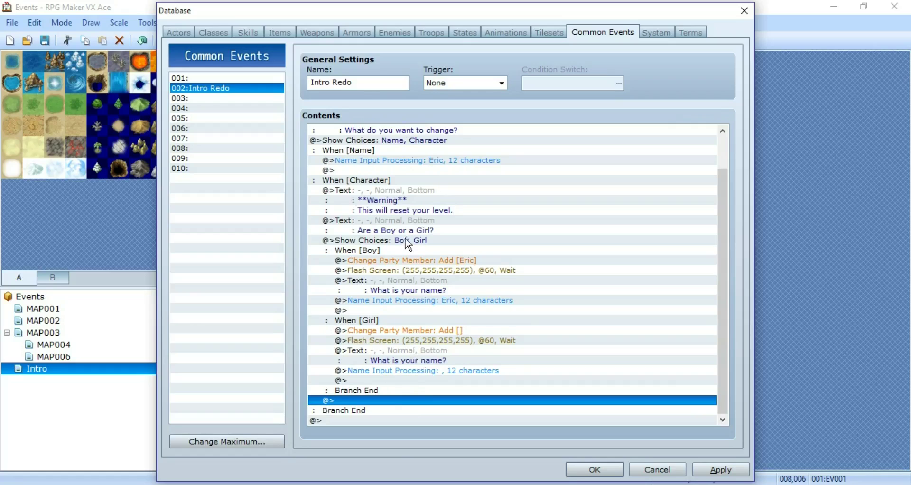
click(734, 471)
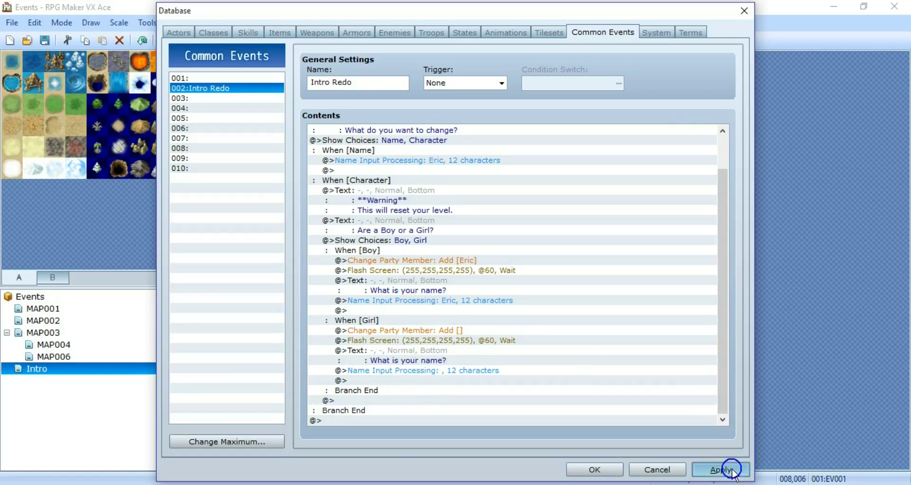
Give item 017 Intro Redo a Common Event effect that runs 'Intro Redo'.
click(282, 33)
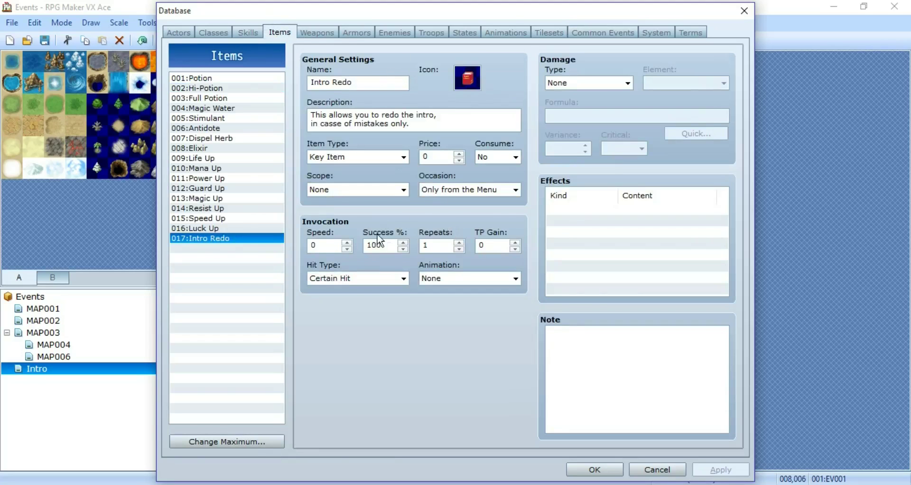
click(565, 212)
right_click(575, 214)
click(586, 215)
click(657, 164)
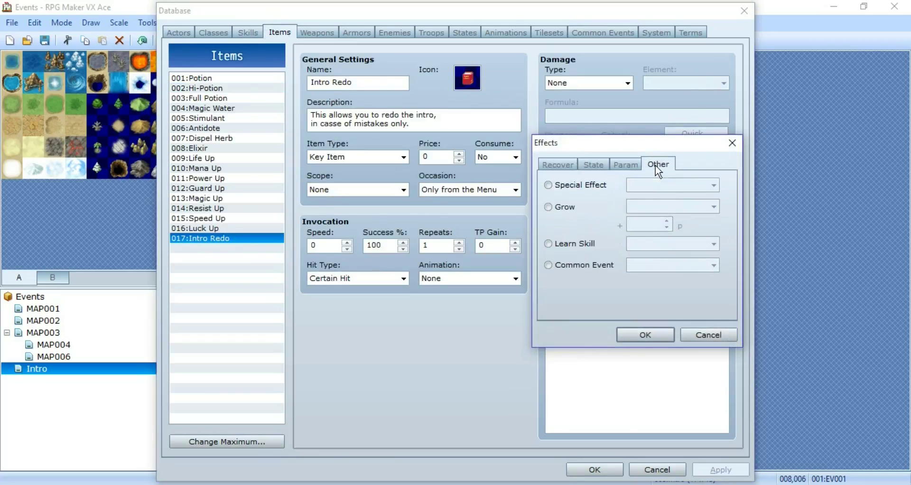
click(568, 267)
click(648, 265)
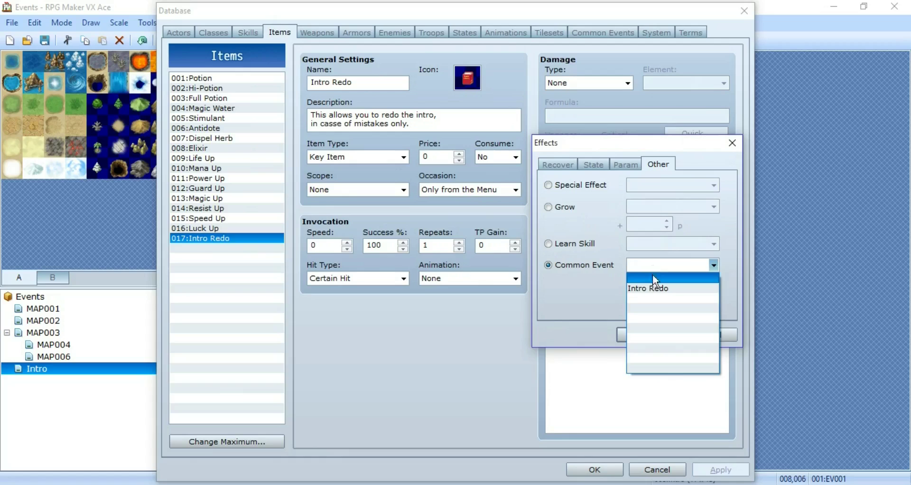
click(643, 287)
click(646, 334)
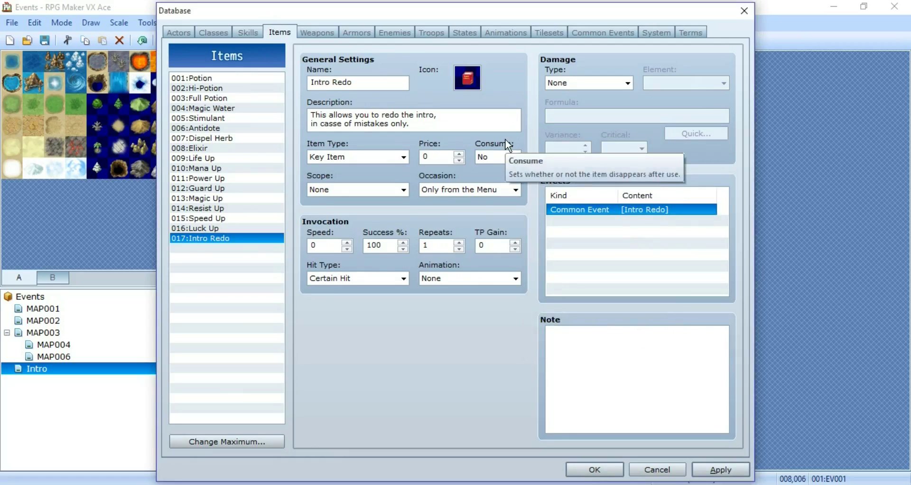
click(338, 123)
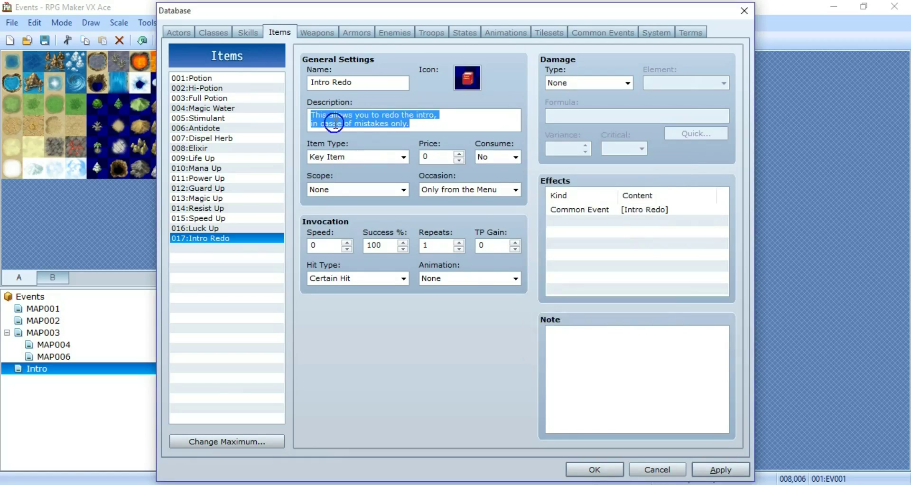
click(333, 123)
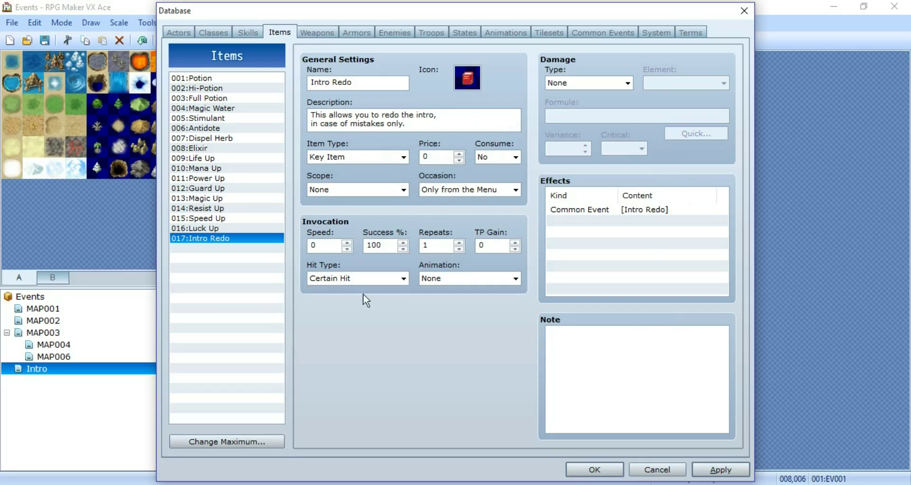
Apply and close the Database, then open MAP006 and select the tile above the player.
click(718, 470)
click(593, 468)
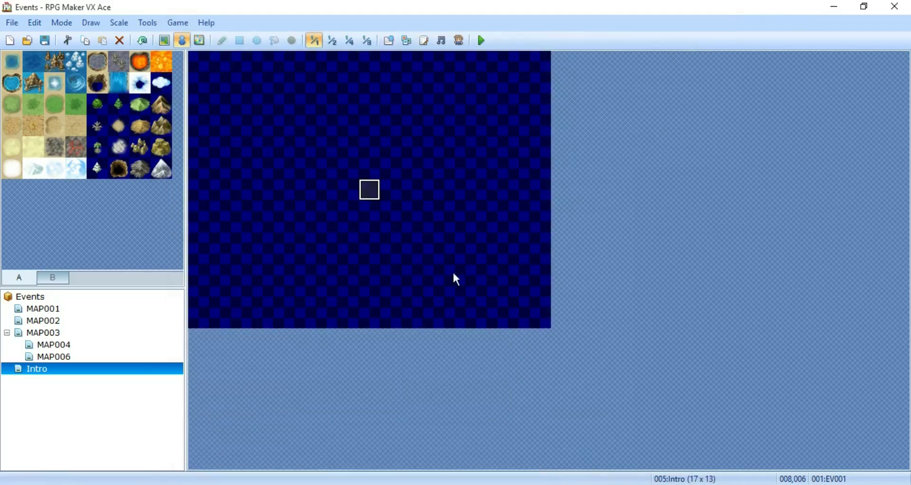
click(62, 358)
click(372, 171)
Create a Treasure Chest quick event holding item 017 Intro Redo on that tile.
right_click(372, 171)
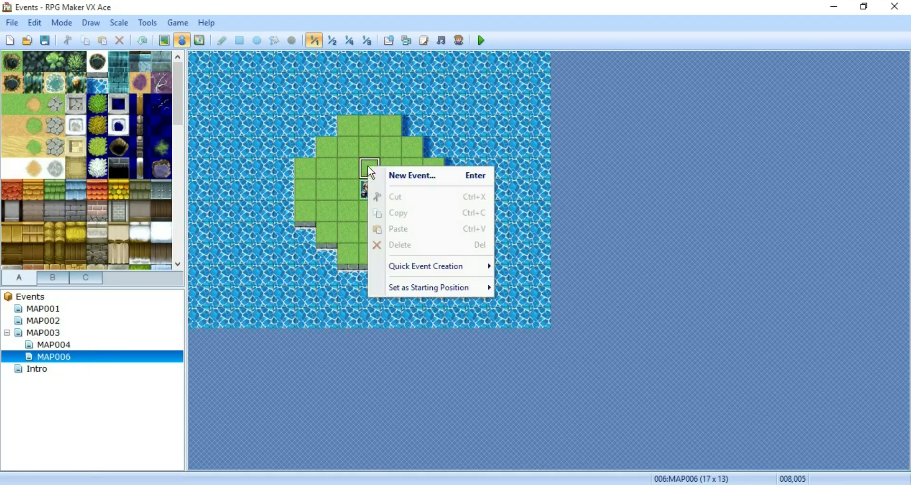
mouse_move(441, 268)
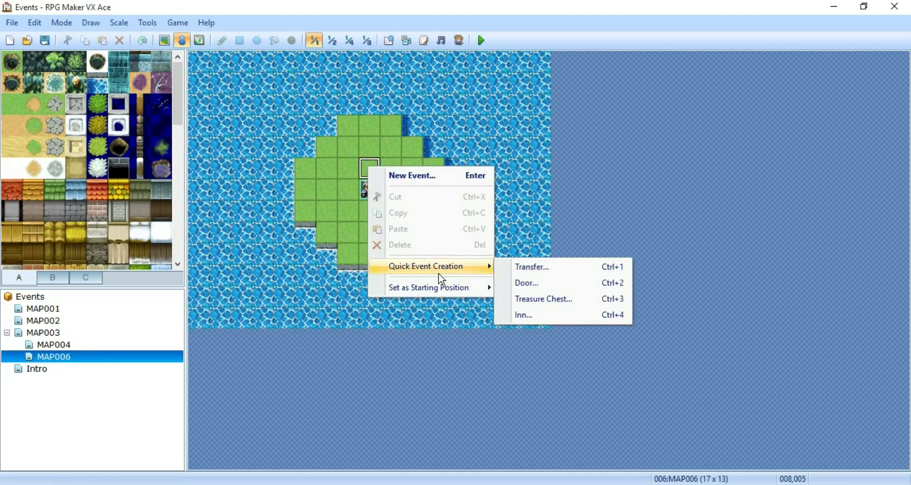
click(548, 296)
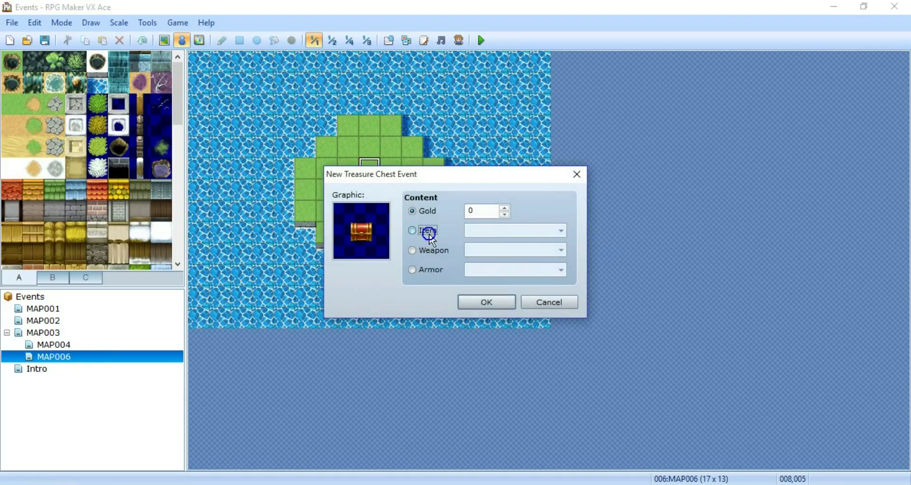
click(413, 231)
click(508, 230)
click(509, 405)
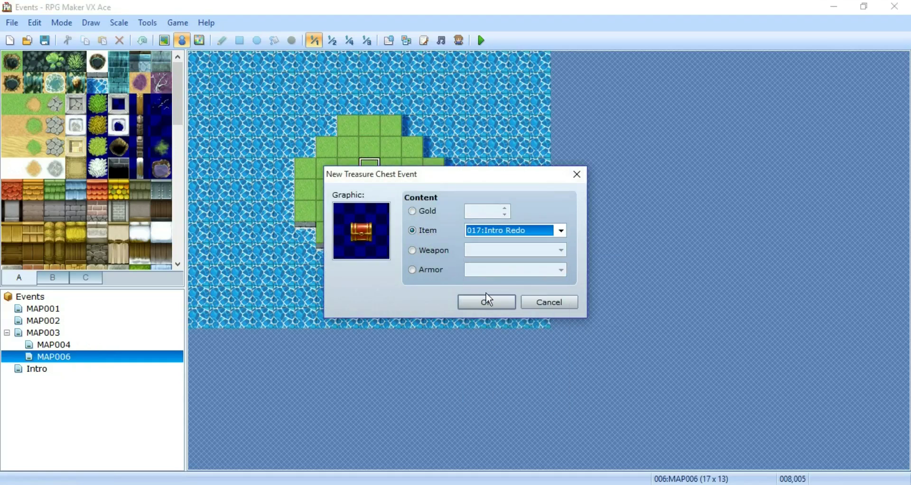
click(489, 302)
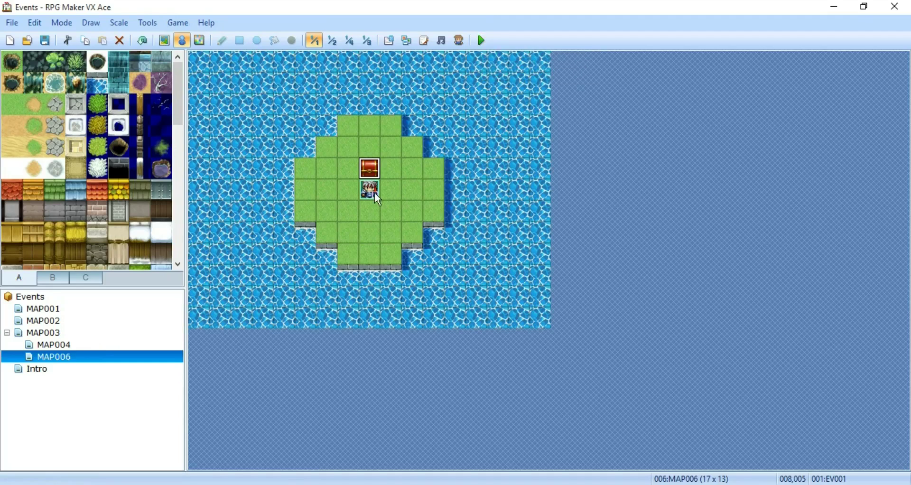
On the Intro map, set tile (008,005) above the intro event as the player's starting position.
click(118, 369)
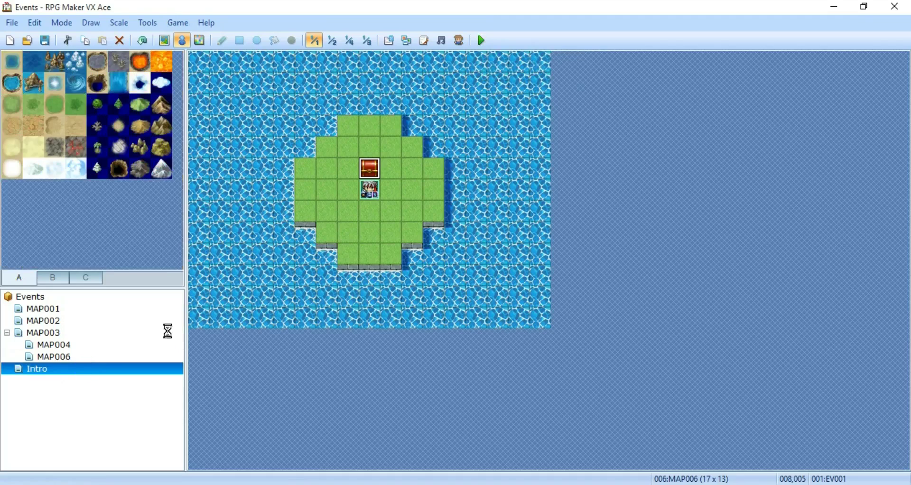
click(372, 170)
right_click(373, 171)
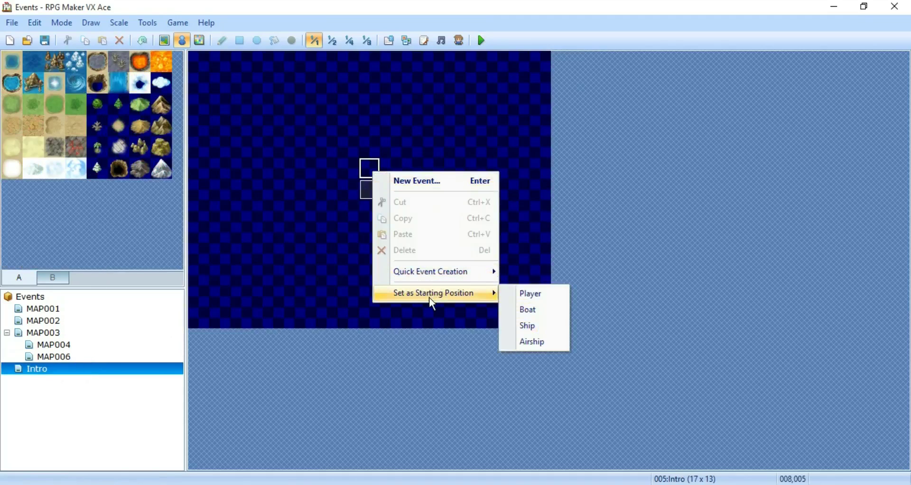
click(546, 287)
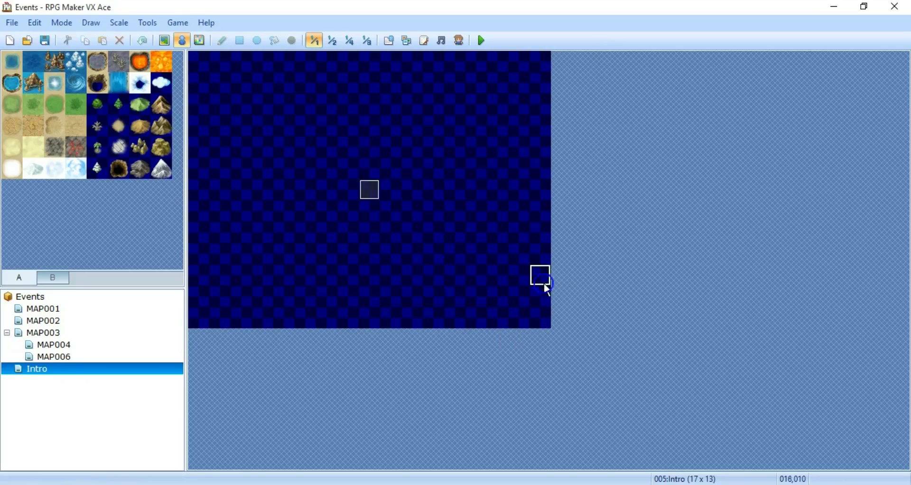
right_click(372, 167)
mouse_move(437, 286)
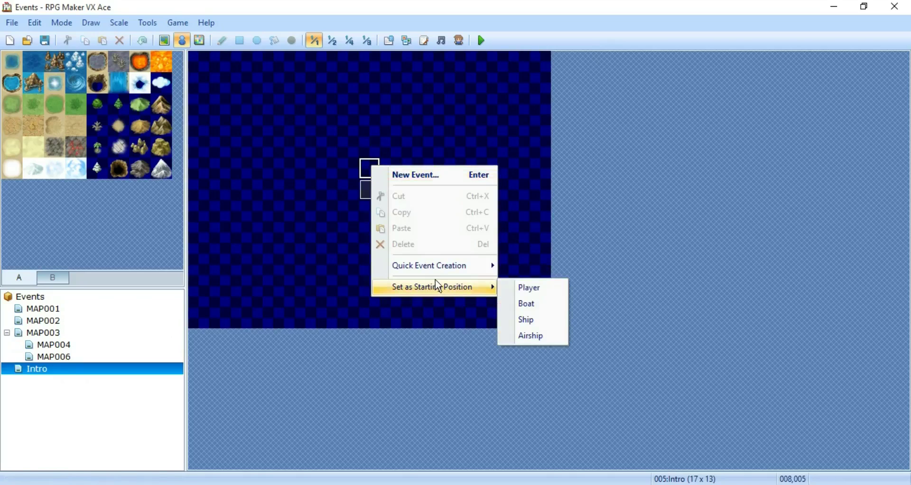
click(526, 287)
Retarget the intro event's closing Transfer Player to MAP006 tile (008,006) and apply.
double_click(373, 190)
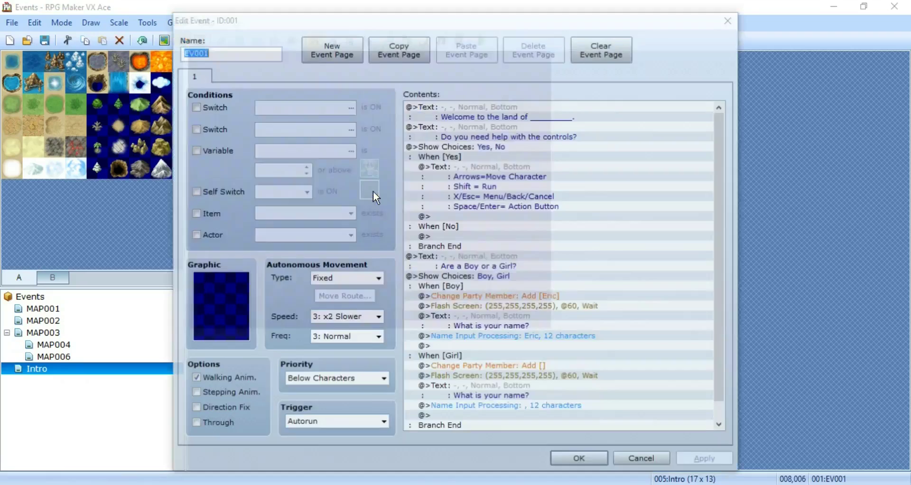
scroll(490, 408, down, 1)
click(489, 416)
right_click(490, 417)
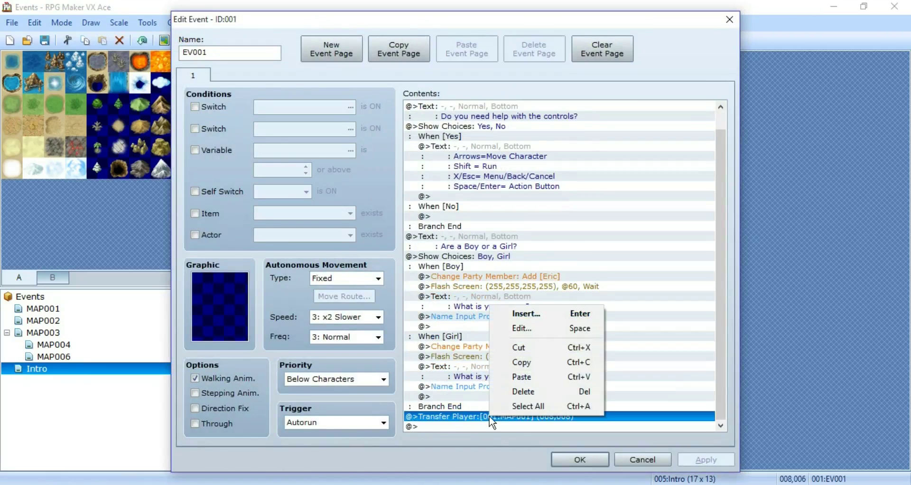
click(527, 330)
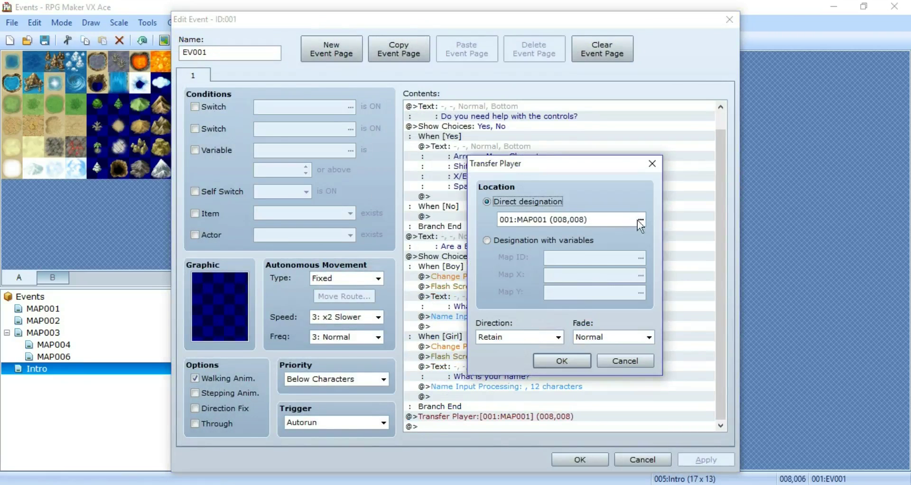
click(641, 219)
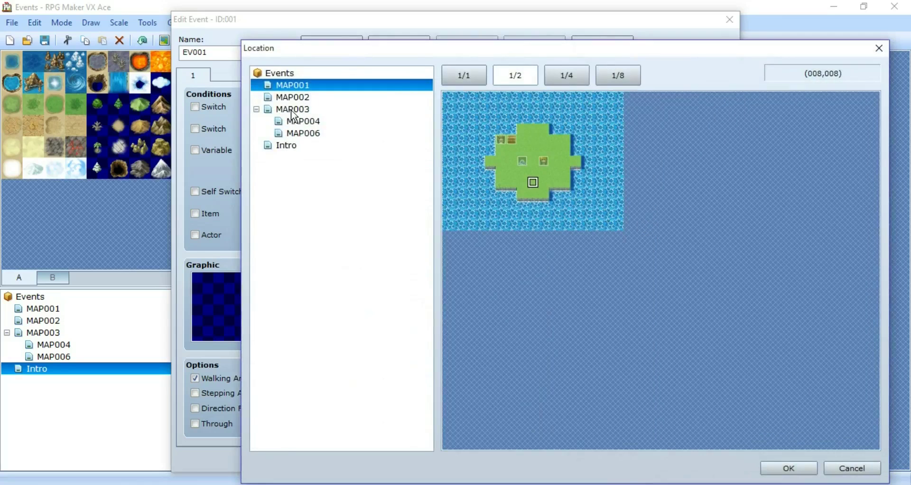
click(309, 134)
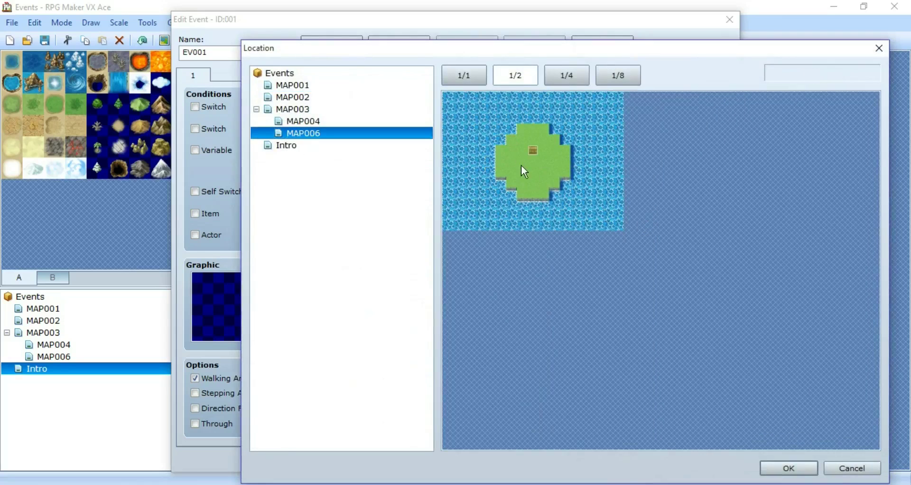
click(534, 161)
click(789, 468)
click(562, 357)
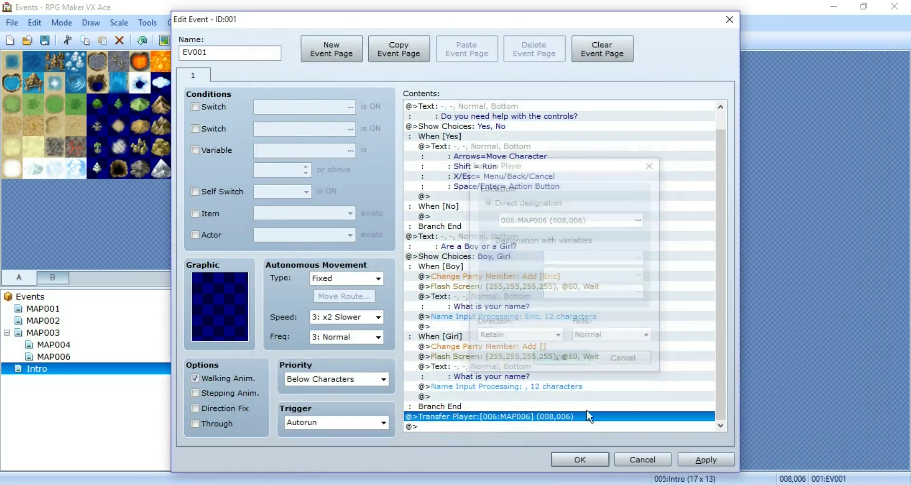
click(694, 456)
click(595, 456)
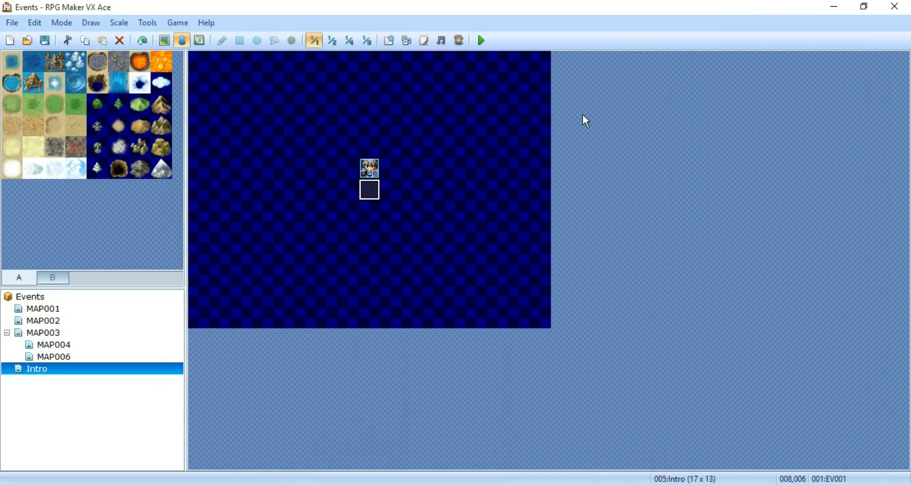
Delete 001:Eric from the Initial Party in the Database's System settings.
click(388, 42)
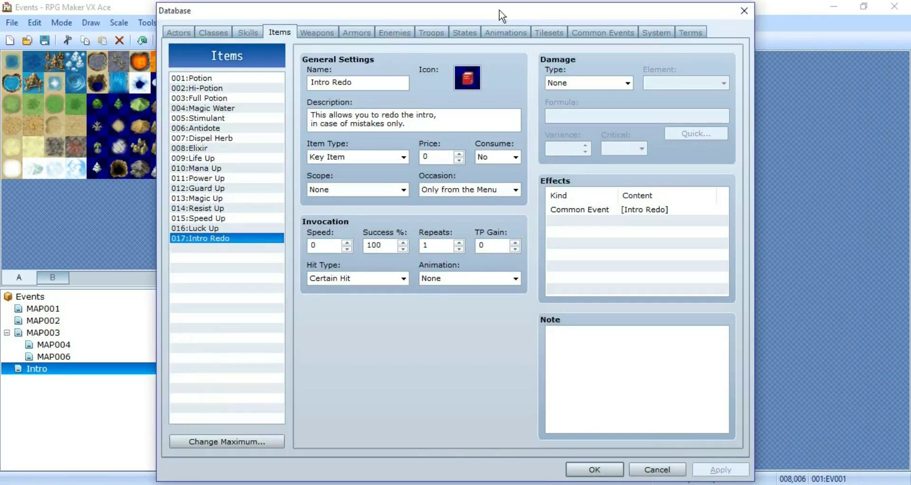
click(655, 33)
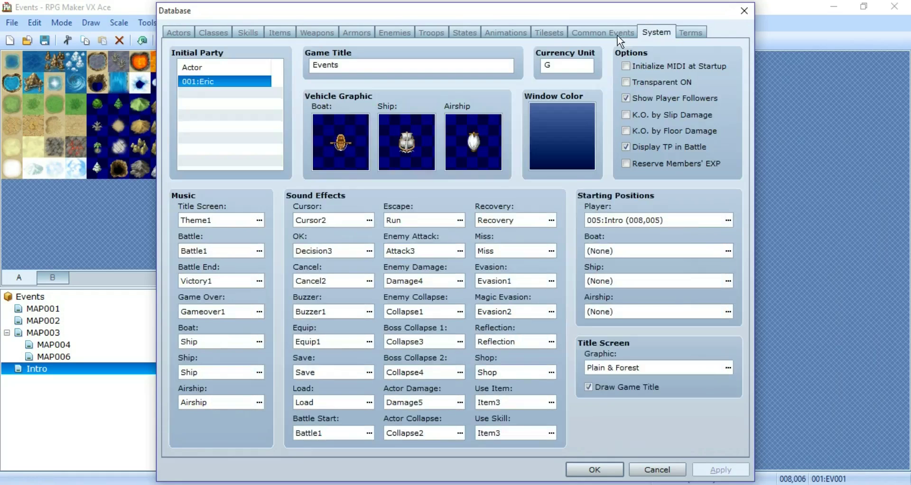
right_click(217, 86)
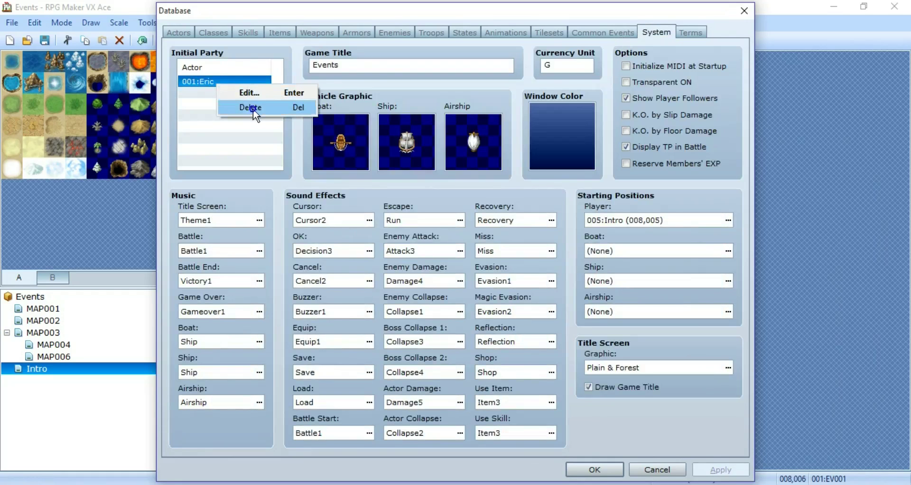
click(252, 108)
Clear actor 001's name, apply, and close the Database.
click(179, 32)
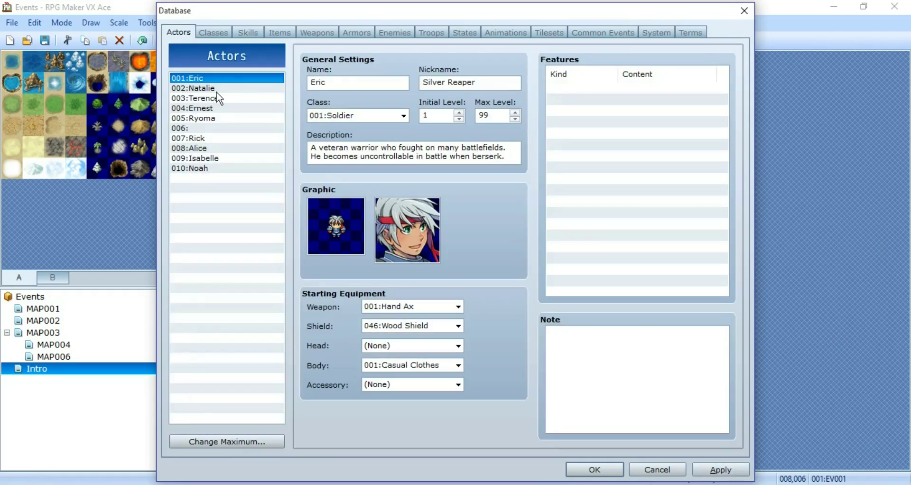
double_click(345, 86)
key(BackSpace)
click(703, 469)
click(596, 469)
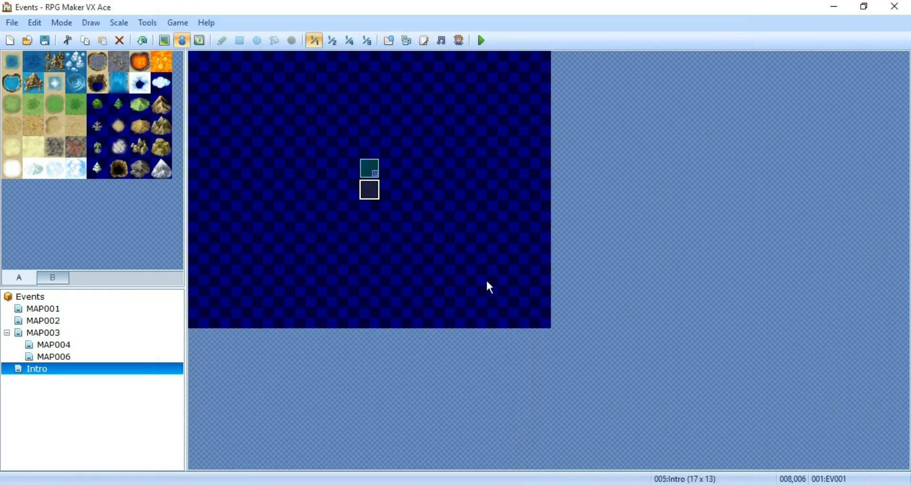
Save and playtest, start a New Game, pass the welcome and controls prompts, and pick Boy.
click(478, 40)
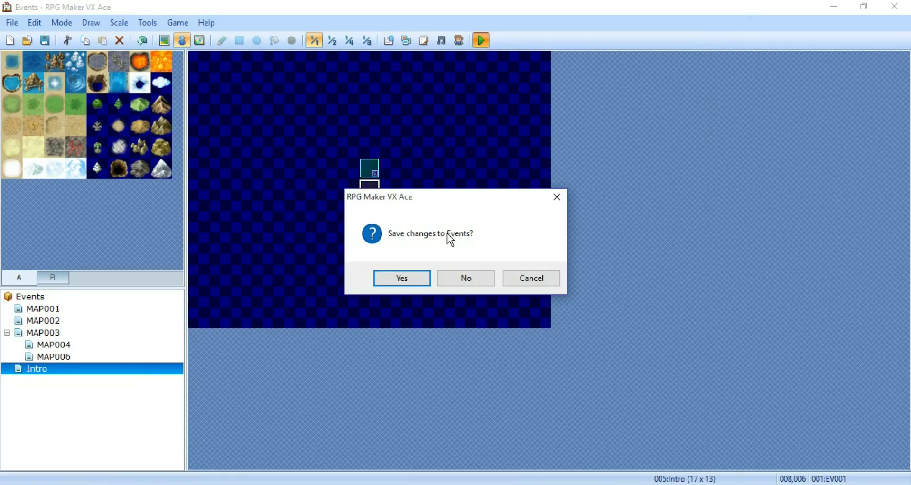
click(401, 278)
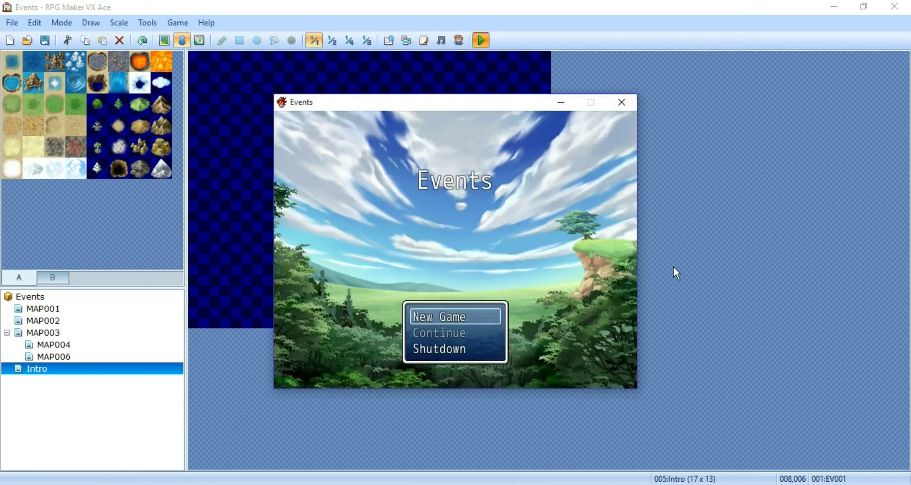
key(Return)
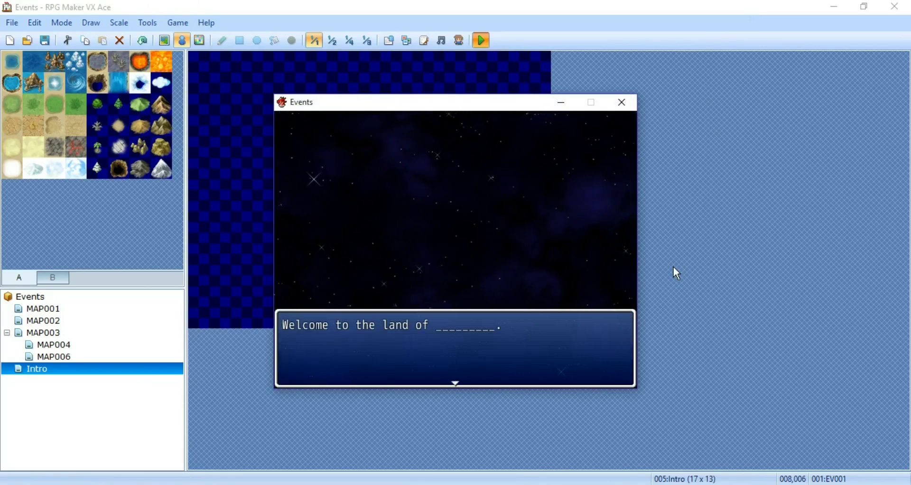
key(Return)
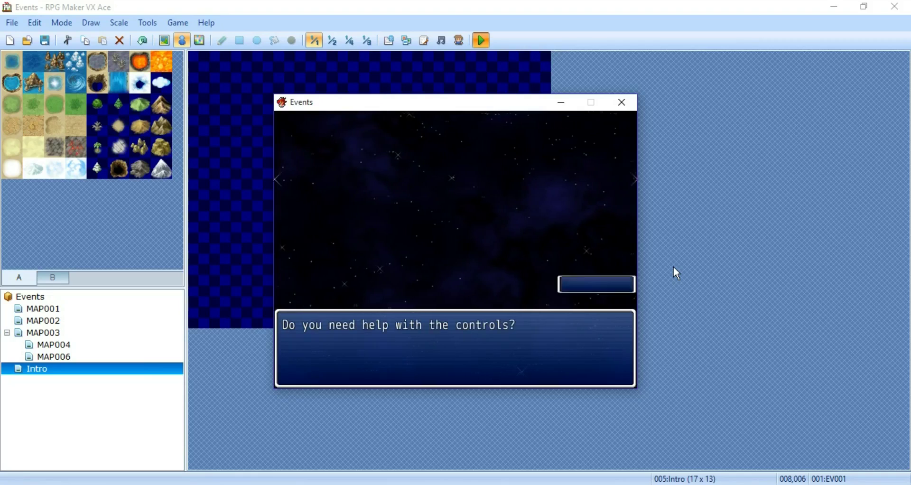
key(Return)
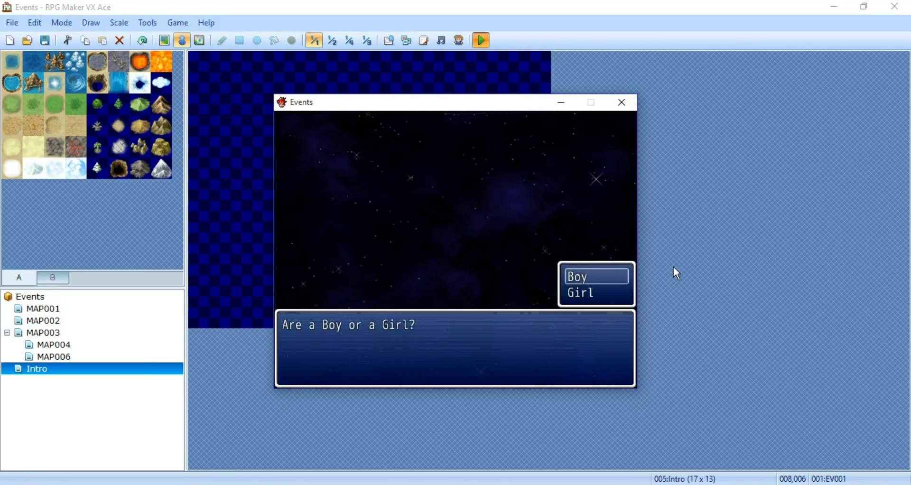
key(Return)
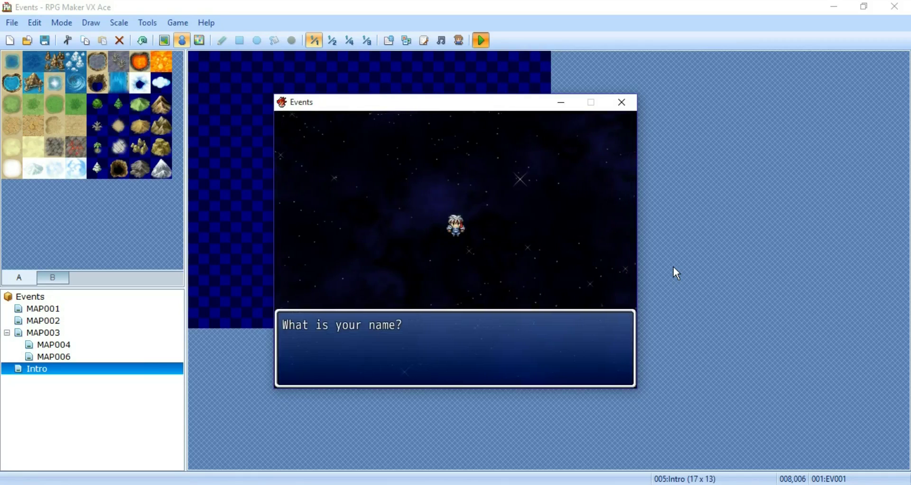
key(Return)
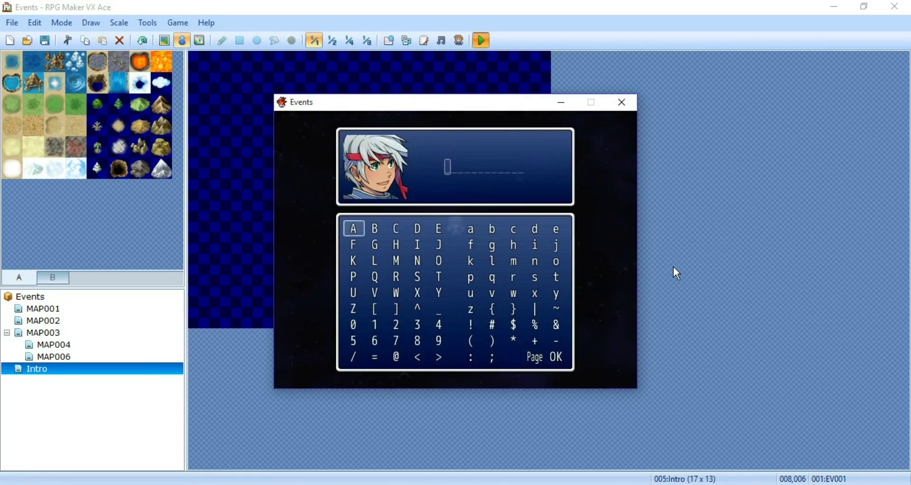
Spell out a name for the hero on the letter grid and confirm it.
key(Down)
key(Return)
key(Right)
key(Return)
key(Down)
key(Right)
key(Return)
key(Left)
key(Return)
key(Left)
key(Return)
key(Down)
key(Right)
key(Return)
key(Up)
key(Return)
key(Left)
key(Up)
key(Up)
key(shift)
key(Return)
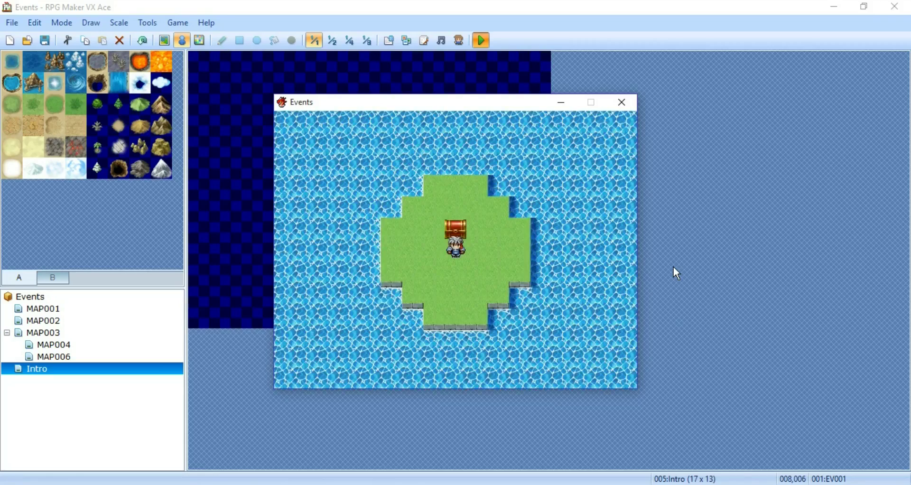
Walk the hero around the treasure chest and up to face it.
key(Down)
key(Left)
key(Right)
key(Right)
key(Left)
key(Left)
key(Left)
key(Up)
key(Right)
key(Up)
key(Right)
key(Right)
key(Right)
key(Down)
key(Down)
key(Down)
key(Left)
key(Down)
key(Left)
key(Up)
key(Right)
key(Down)
key(Up)
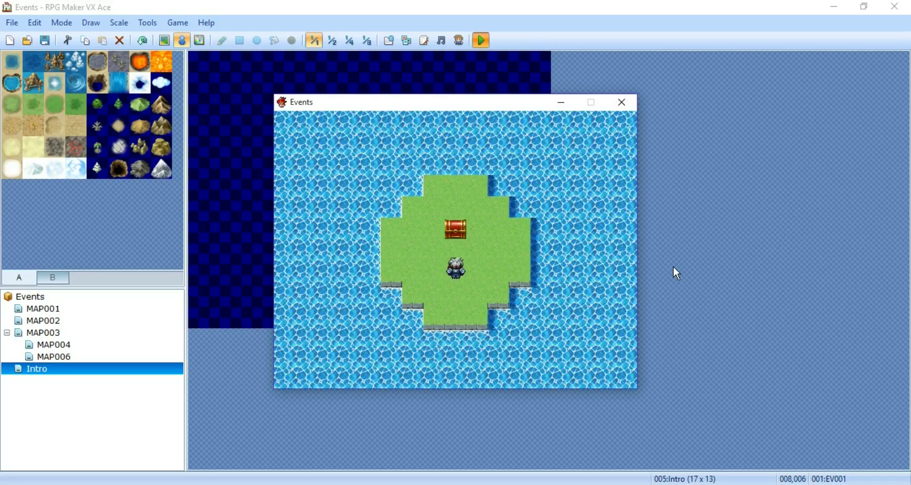
key(Up)
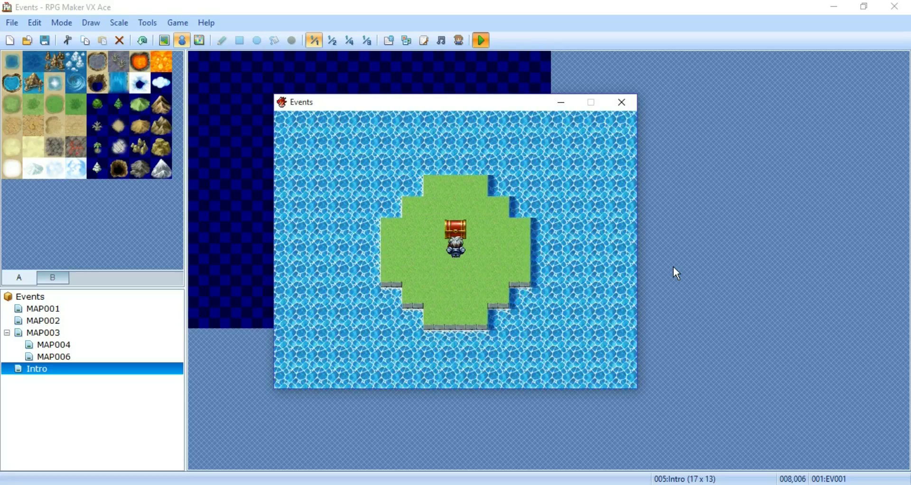
Check the hero in the in-game menu, then open the chest to collect Intro Redo.
key(Return)
key(Escape)
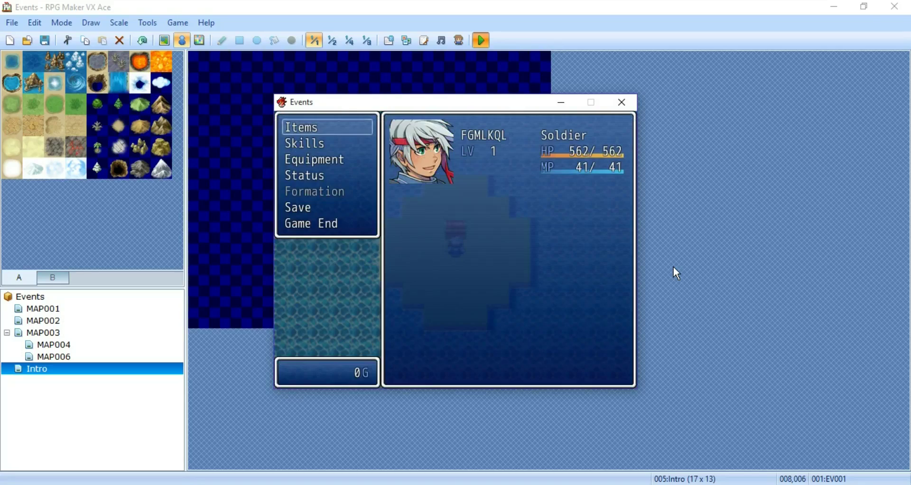
key(Escape)
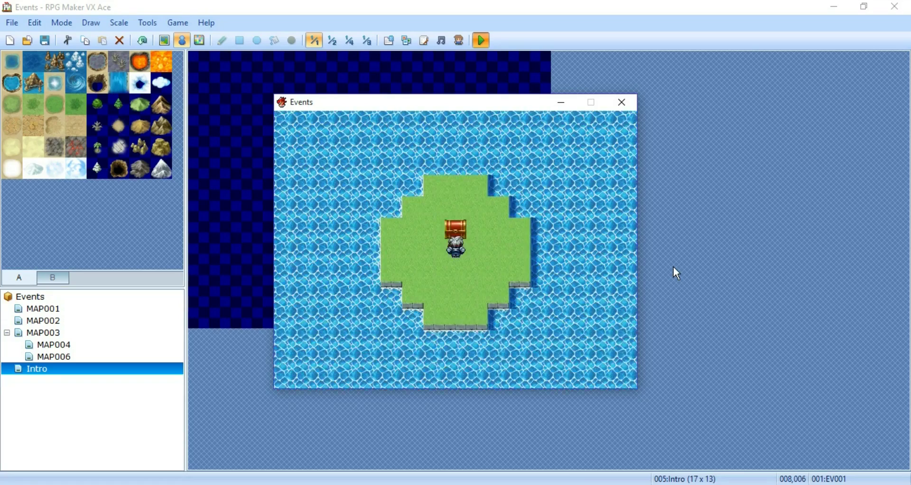
key(Return)
key(Return)
key(Down)
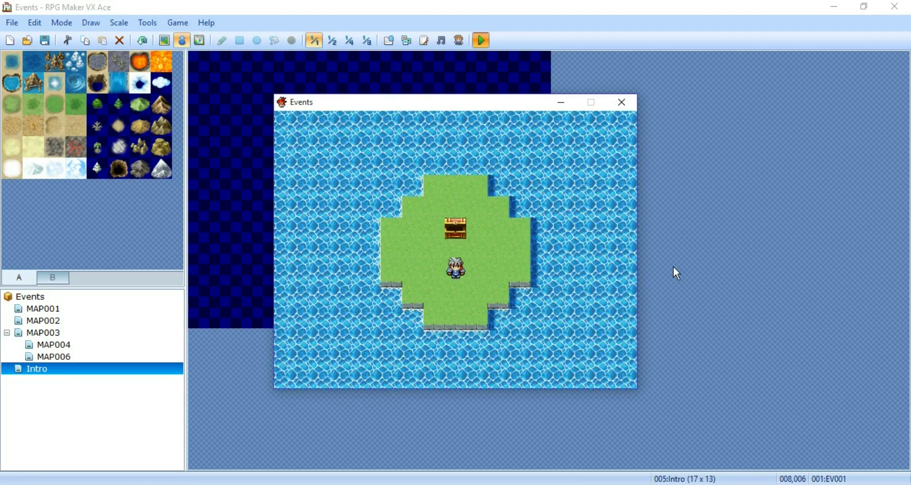
Use the Intro Redo key item from the inventory and choose to change the name.
key(Escape)
key(Return)
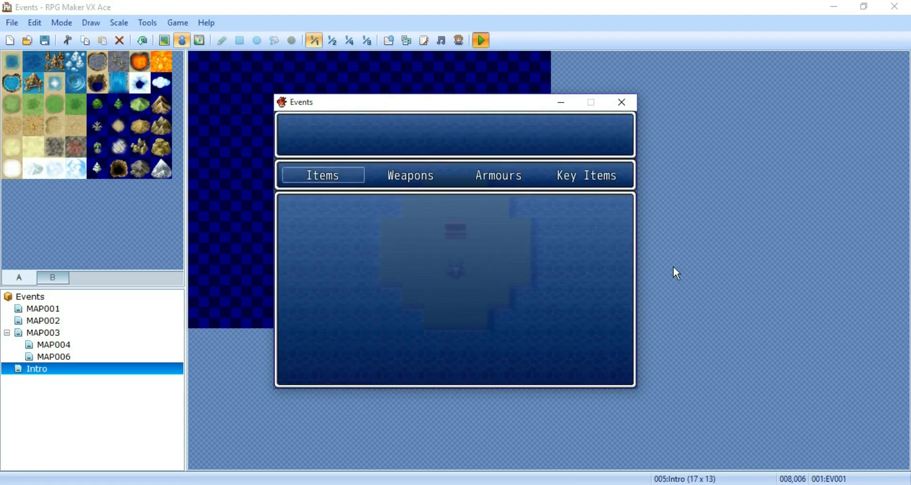
key(Right)
key(Right)
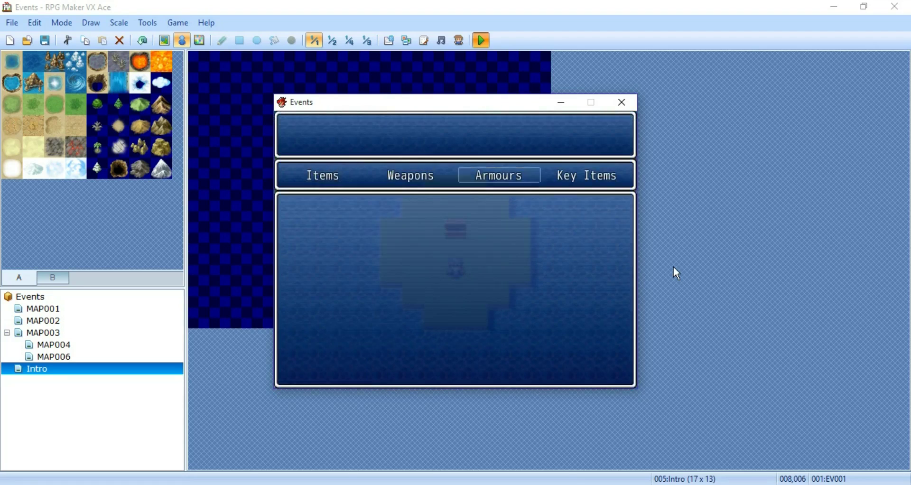
key(Right)
key(Return)
key(Return)
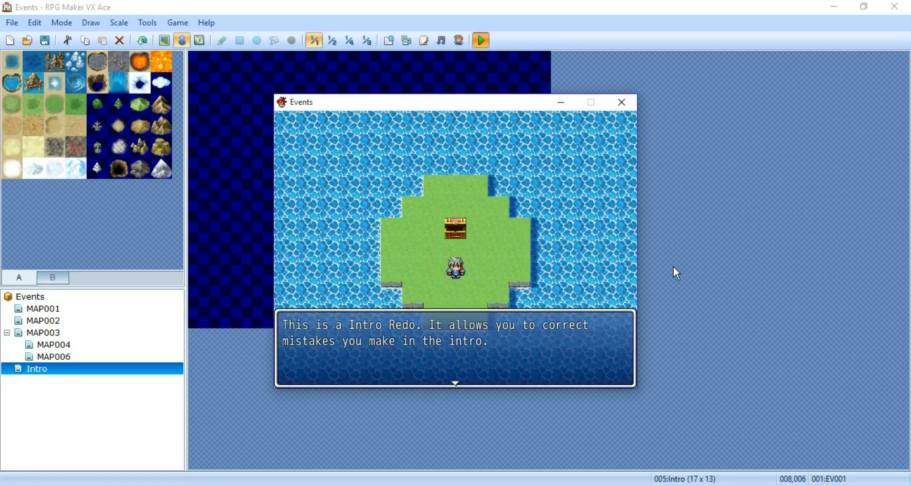
key(Return)
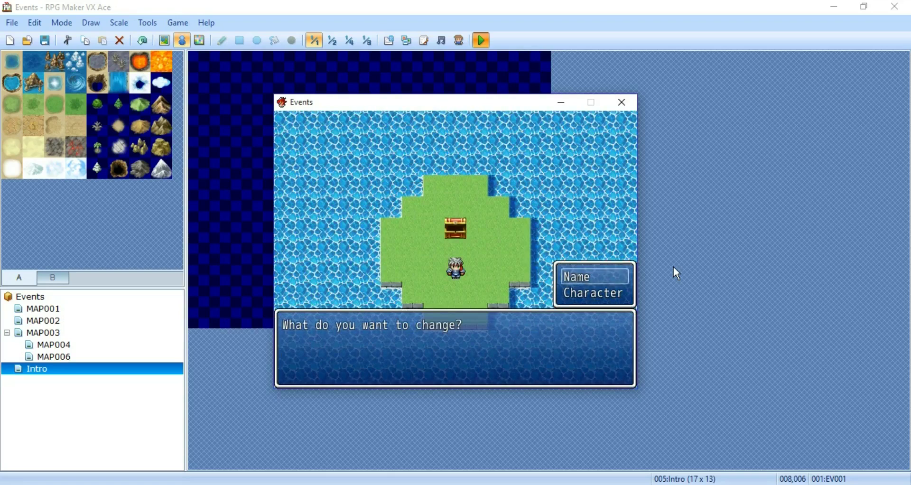
key(Return)
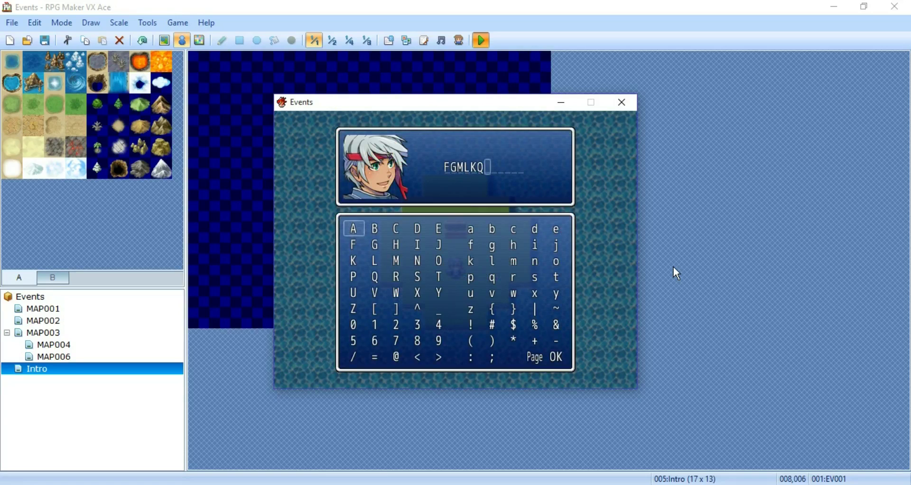
Replace the hero's name with DAN, confirm, and check it in the party menu.
key(Escape)
key(Escape)
key(Escape)
key(Escape)
key(Escape)
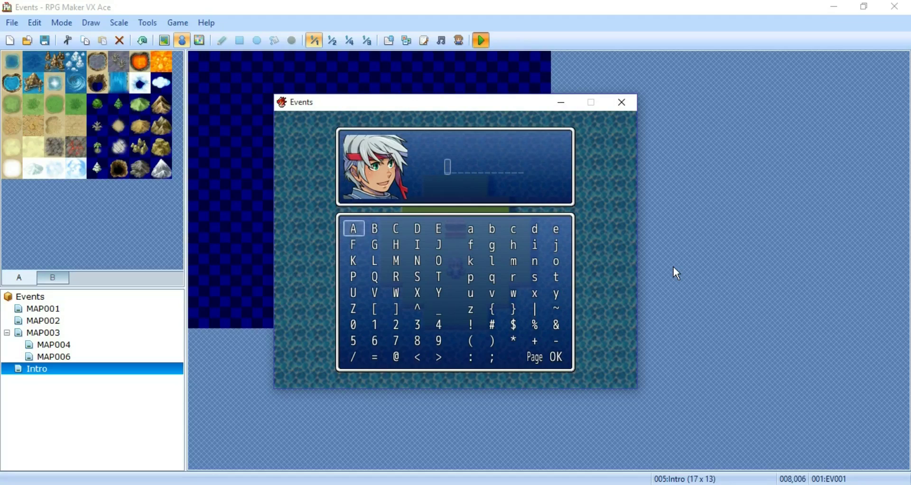
key(Right)
key(Right)
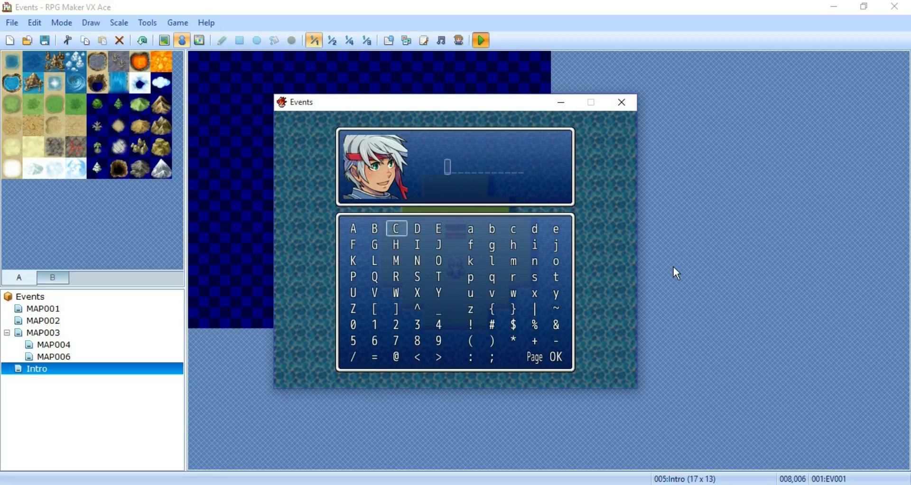
key(Down)
key(Up)
key(Left)
key(Right)
key(Right)
key(Return)
key(Left)
key(Left)
key(Left)
key(Return)
key(Down)
key(Right)
key(Right)
key(Right)
key(Down)
key(Return)
key(Up)
key(Up)
key(Up)
key(Left)
key(Left)
key(shift)
key(Return)
key(Escape)
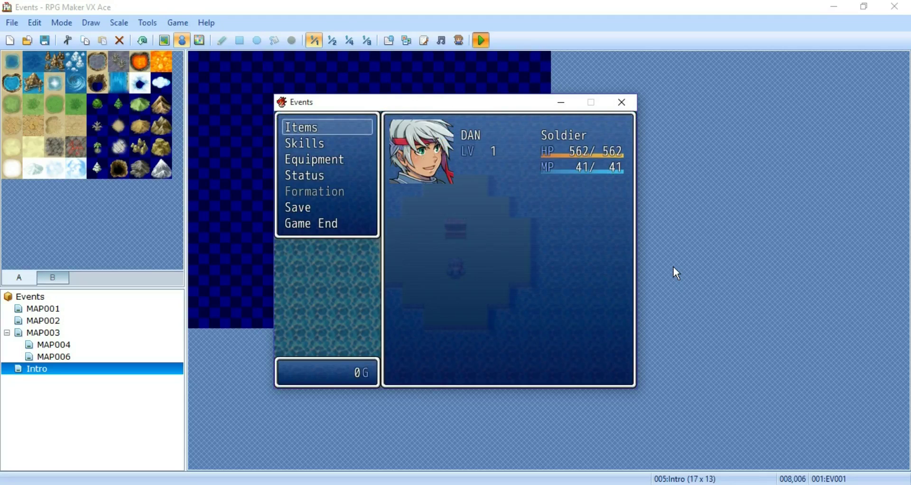
Use the Intro Redo key item and choose Character, then Girl.
key(Return)
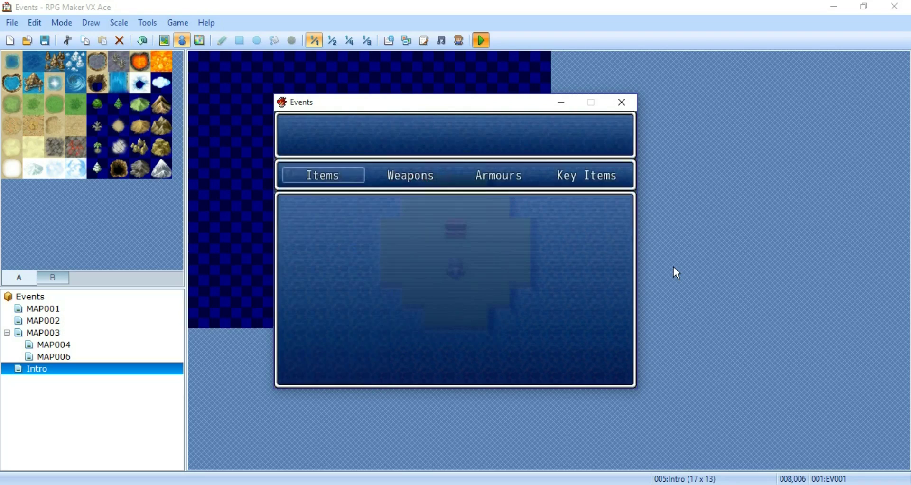
key(Right)
key(Right)
key(Right)
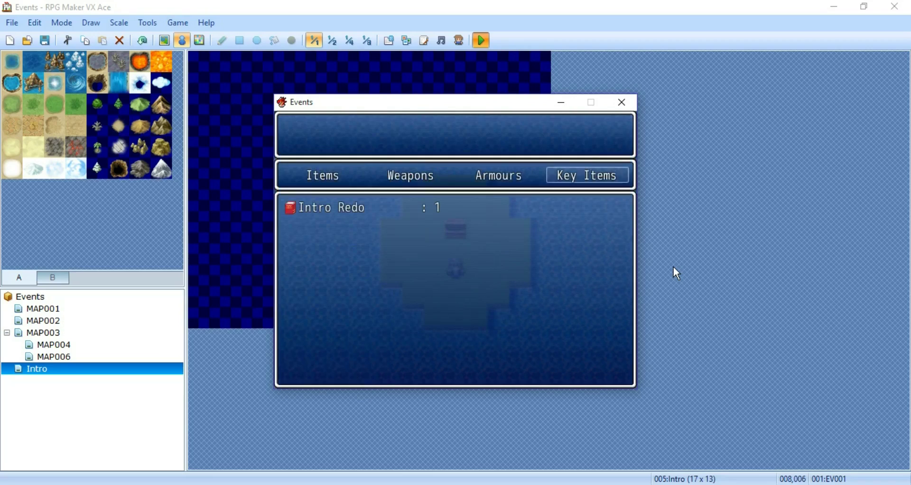
key(Return)
key(Return)
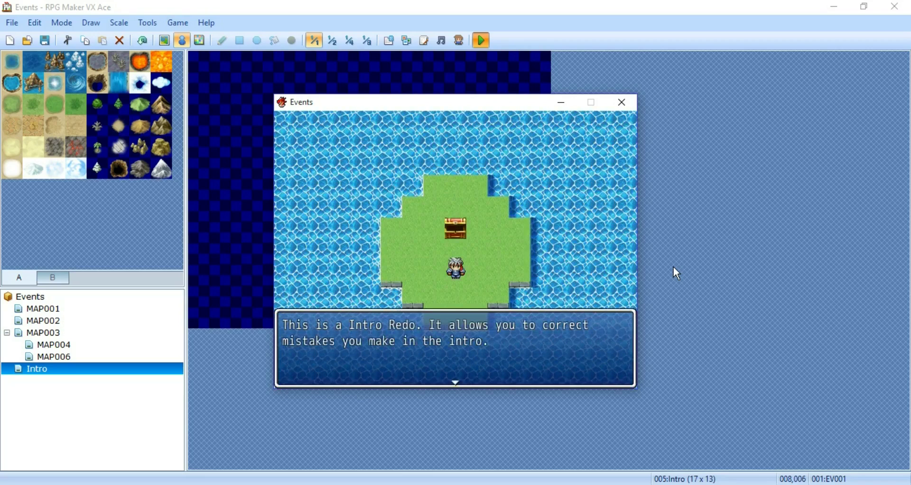
key(Return)
key(Return)
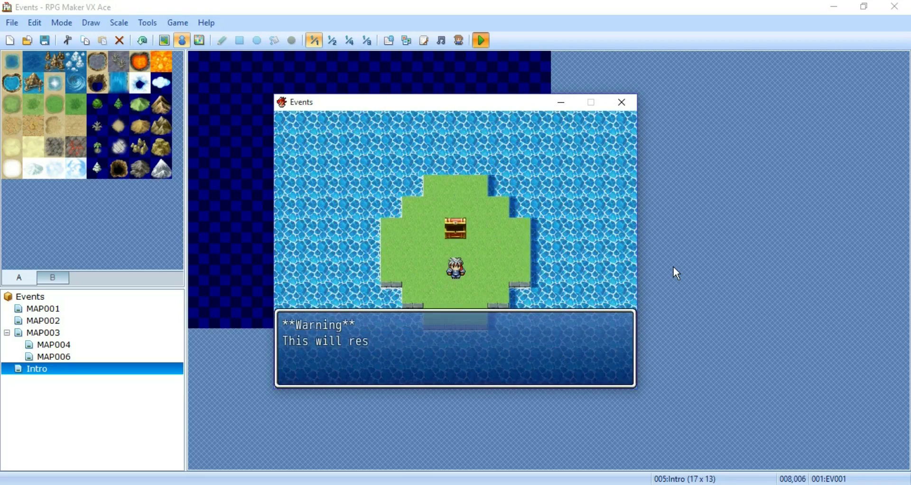
key(Return)
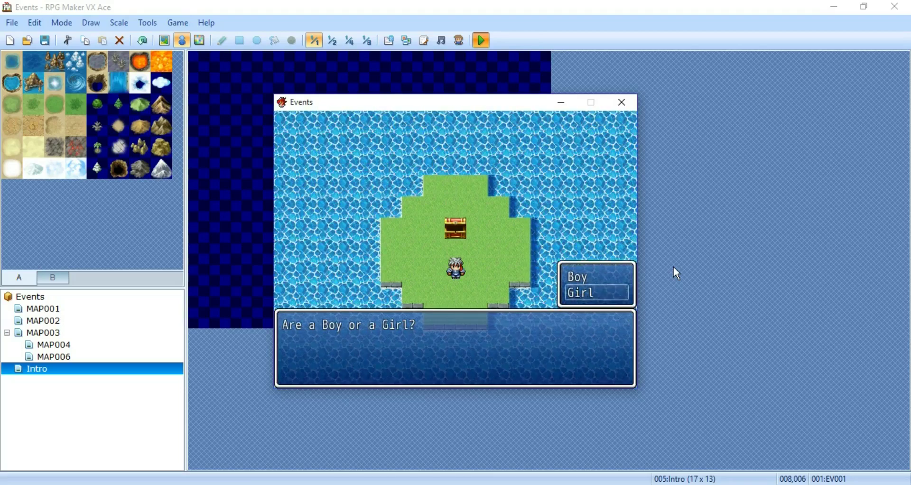
key(Return)
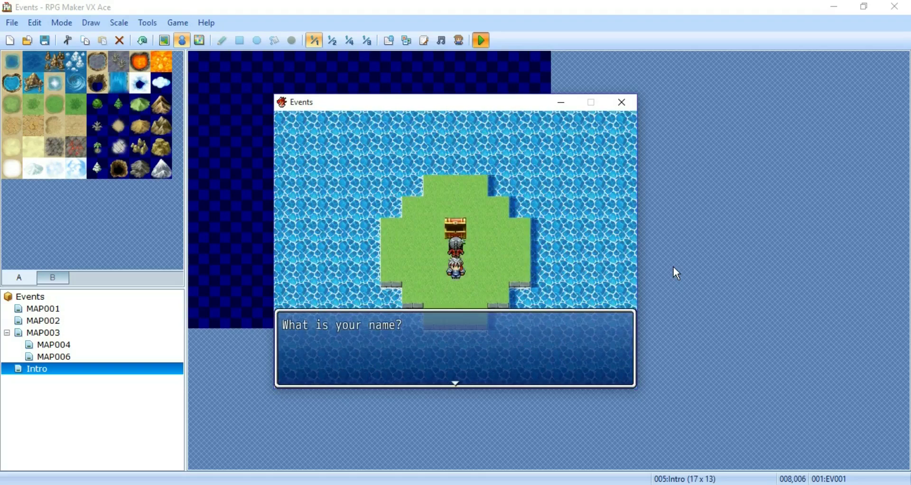
key(Return)
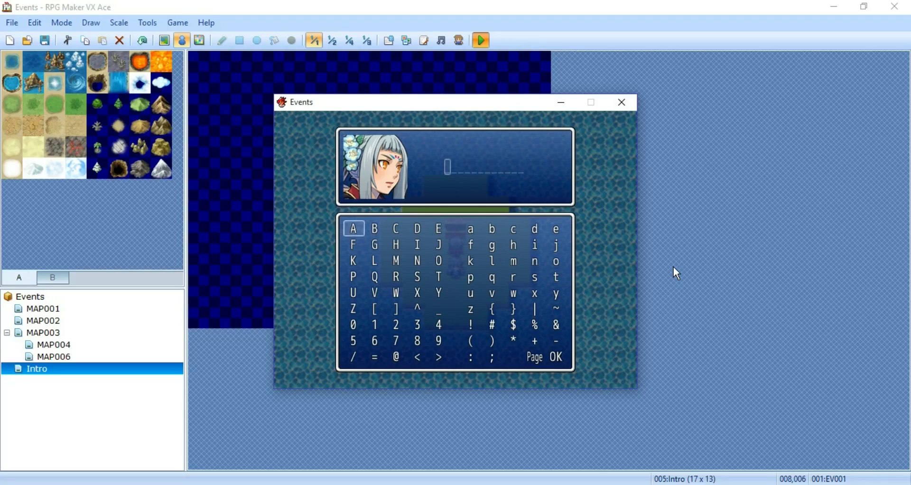
Name the new girl Archer DEB and open the menu to check the party.
key(Down)
key(Right)
key(Right)
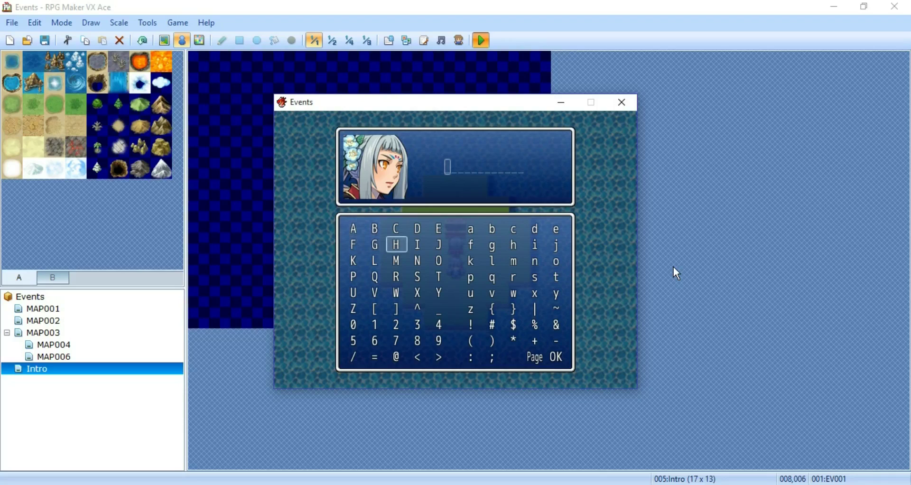
key(Right)
key(Up)
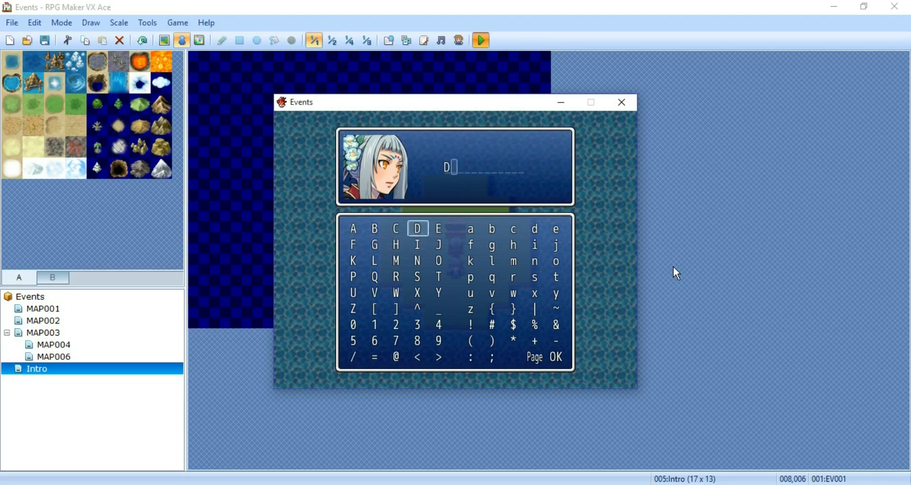
key(Right)
key(Return)
key(Left)
key(Left)
key(Left)
key(Return)
key(Up)
key(shift)
key(Return)
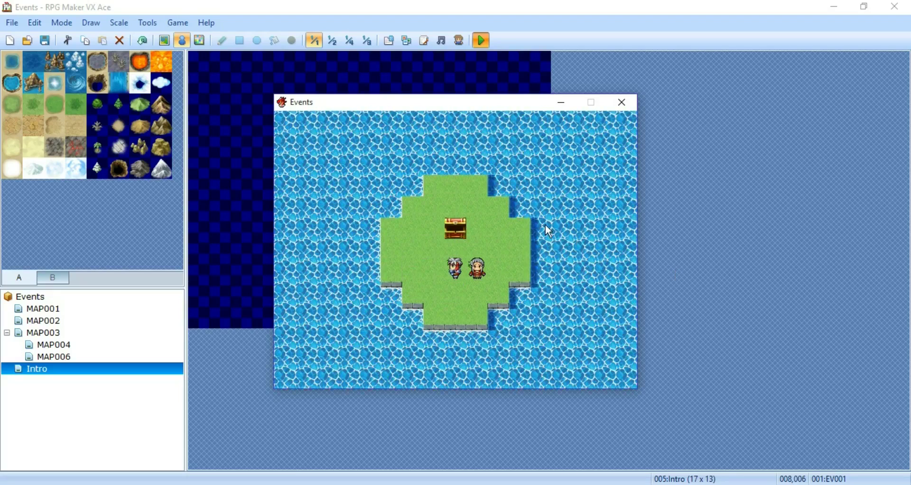
key(Escape)
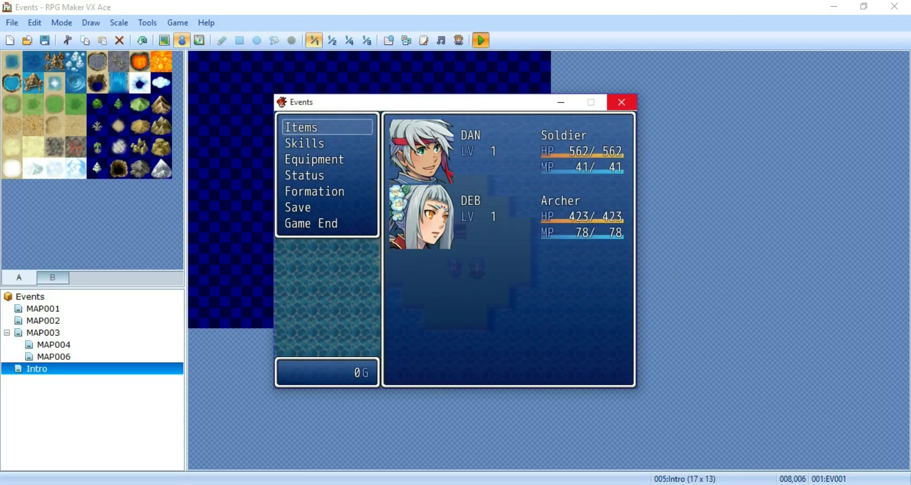
Close the playtest and bring up MAP006's Database on the Common Events list.
click(623, 104)
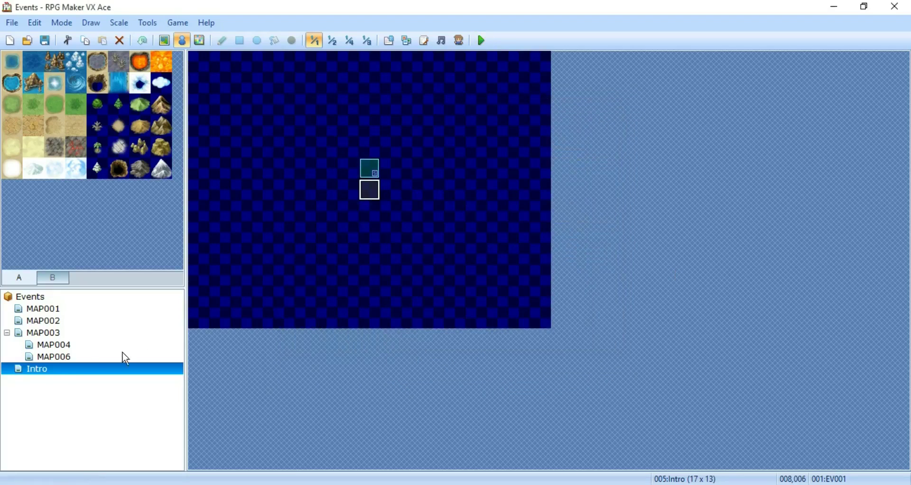
click(60, 359)
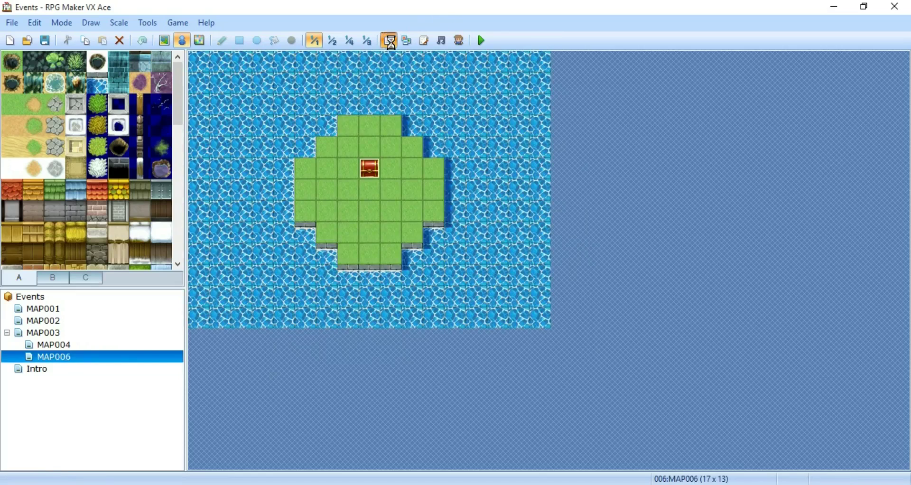
click(401, 42)
click(593, 34)
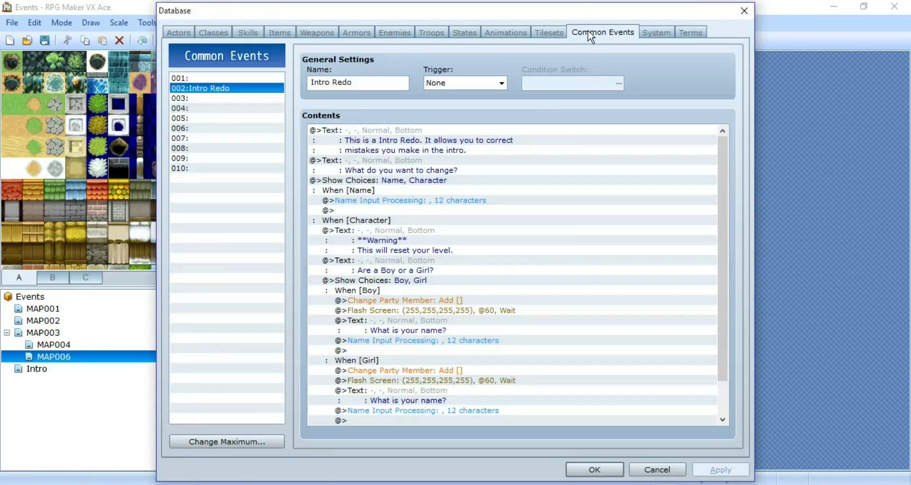
scroll(496, 331, down, 2)
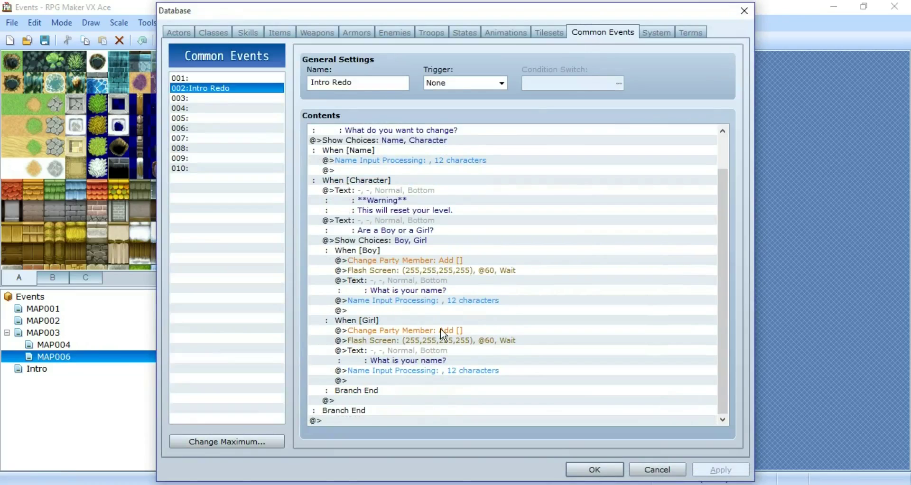
Duplicate the Girl branch's Change Party Member command and set the upper copy to Remove.
click(439, 262)
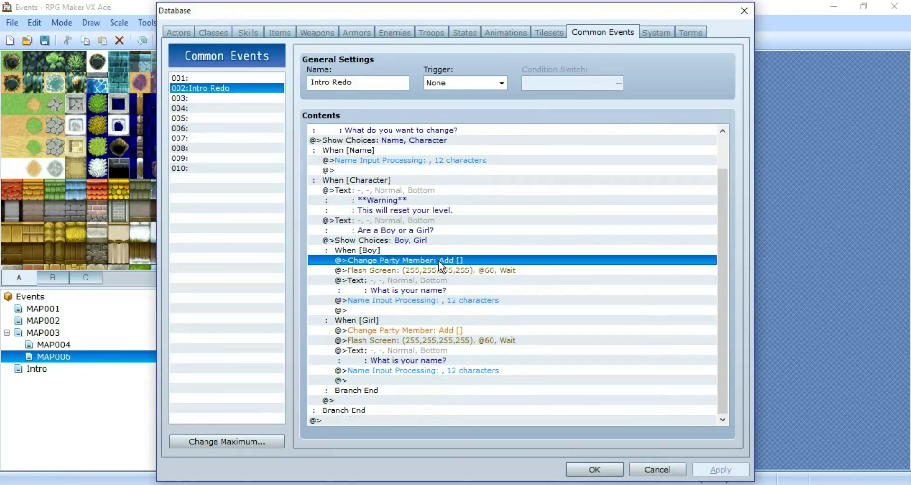
click(443, 329)
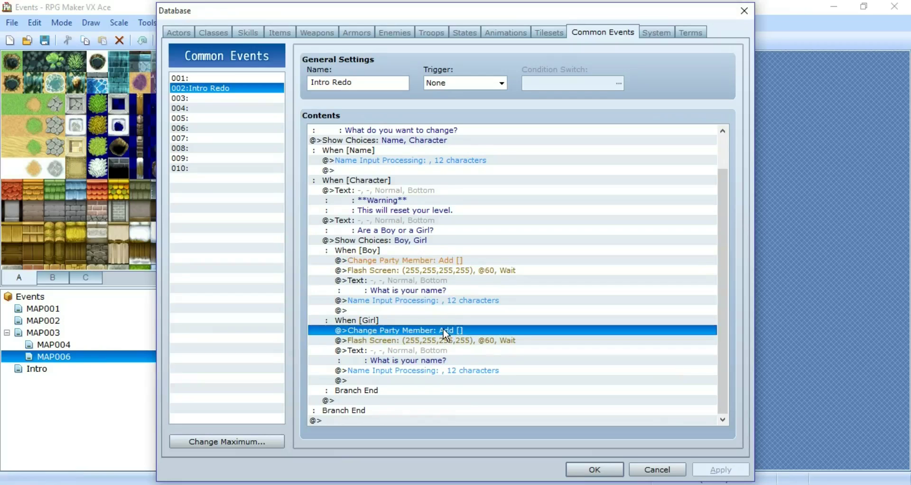
key(ctrl+v)
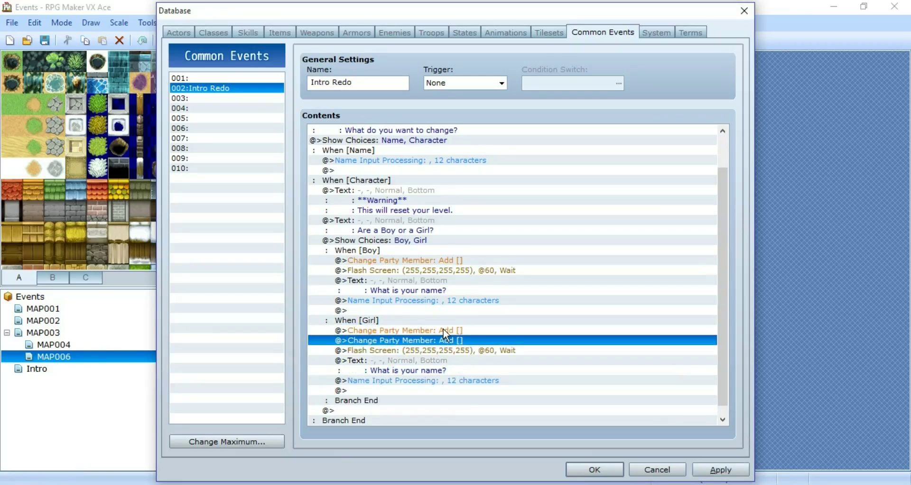
click(443, 330)
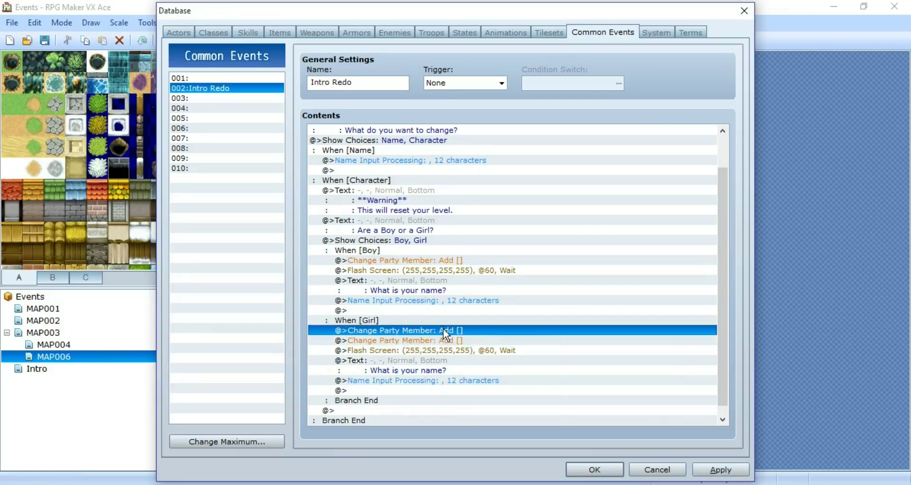
right_click(443, 329)
click(496, 347)
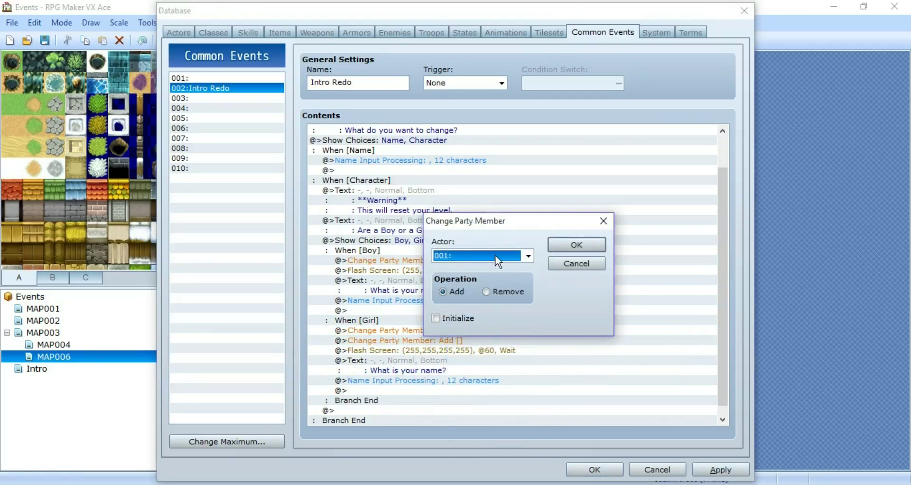
click(497, 291)
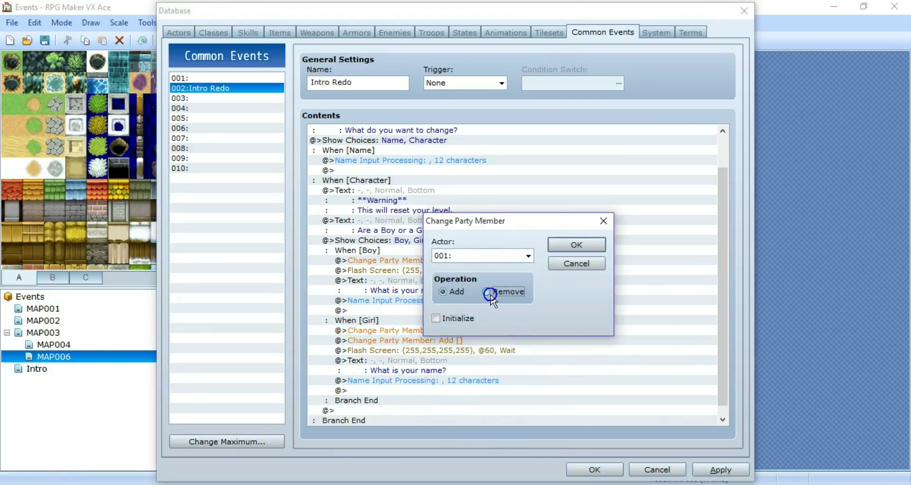
click(573, 244)
Copy the Boy branch's Change Party Member: Add command and change the copy to Remove.
click(443, 340)
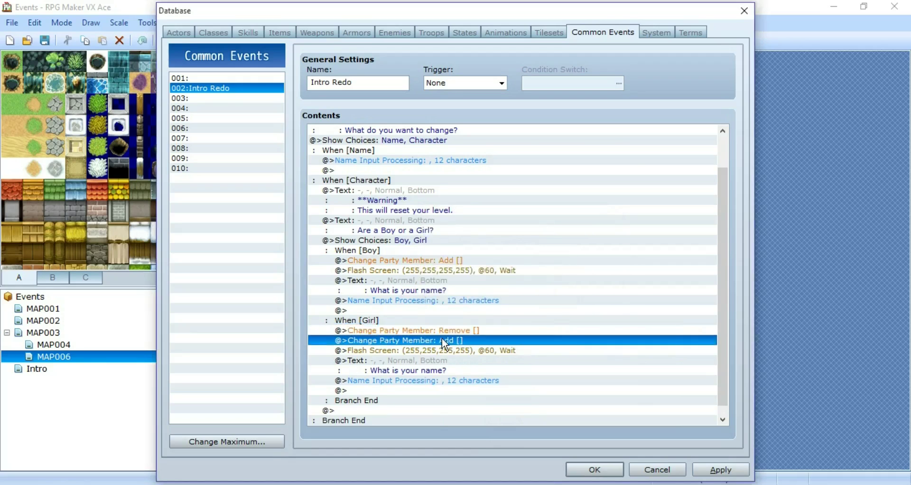
click(432, 262)
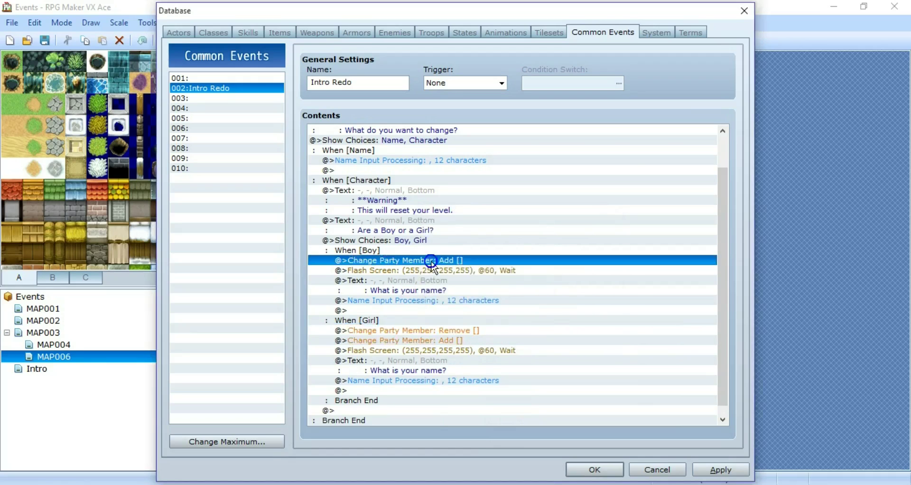
key(ctrl+c)
key(ctrl+v)
right_click(434, 262)
click(447, 283)
click(489, 290)
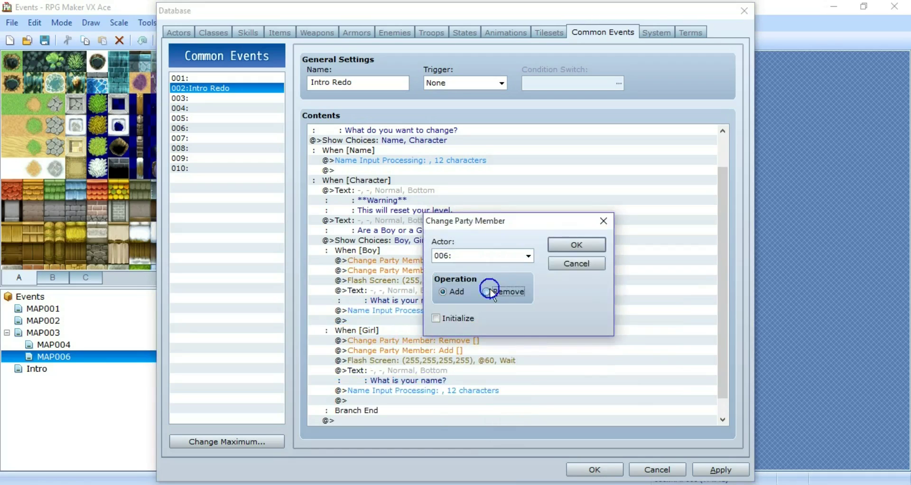
click(552, 249)
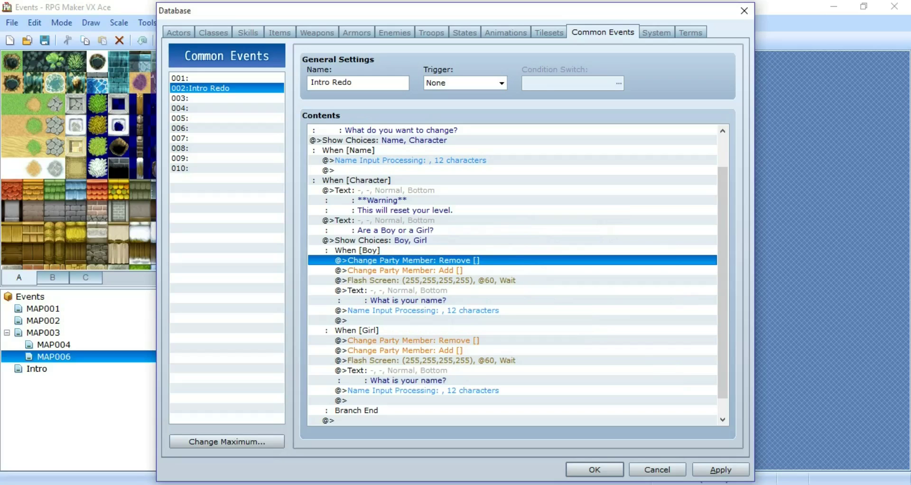
Apply the Intro Redo changes, close the database with OK, and launch a playtest.
click(738, 469)
click(582, 467)
click(485, 41)
Save the project, start a new game, and choose to play as a boy.
click(403, 276)
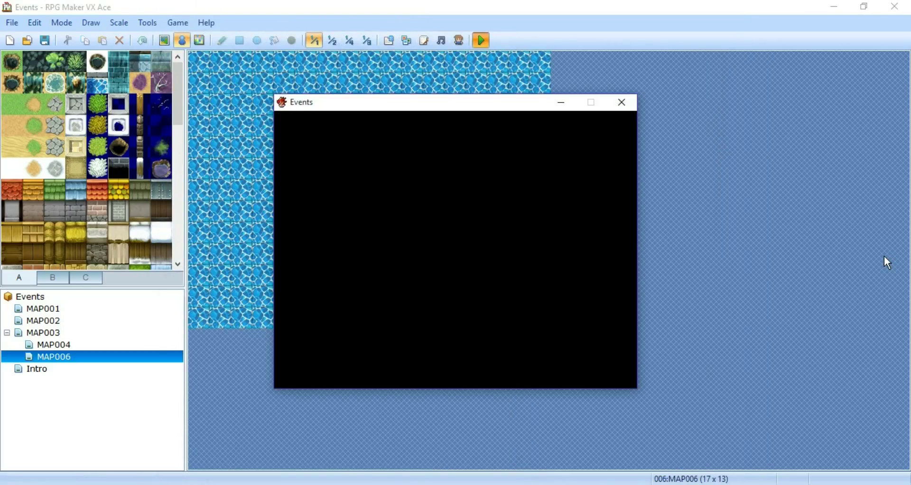
key(Return)
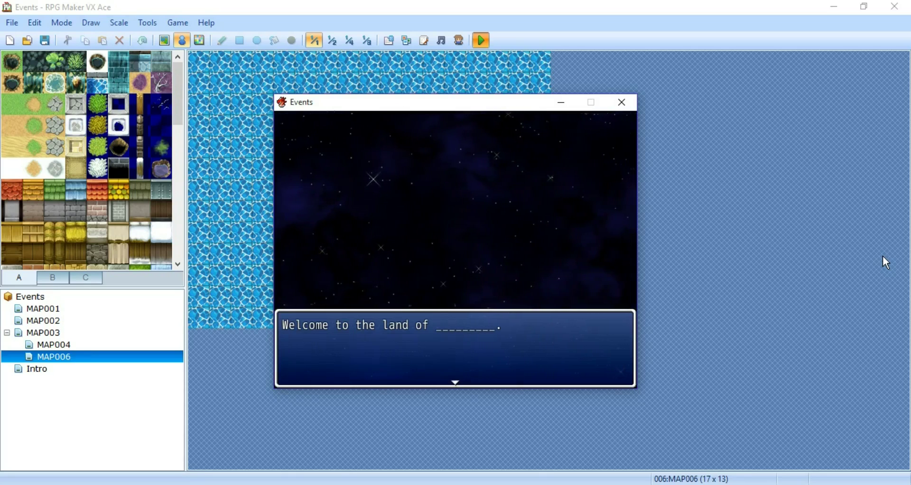
key(Return)
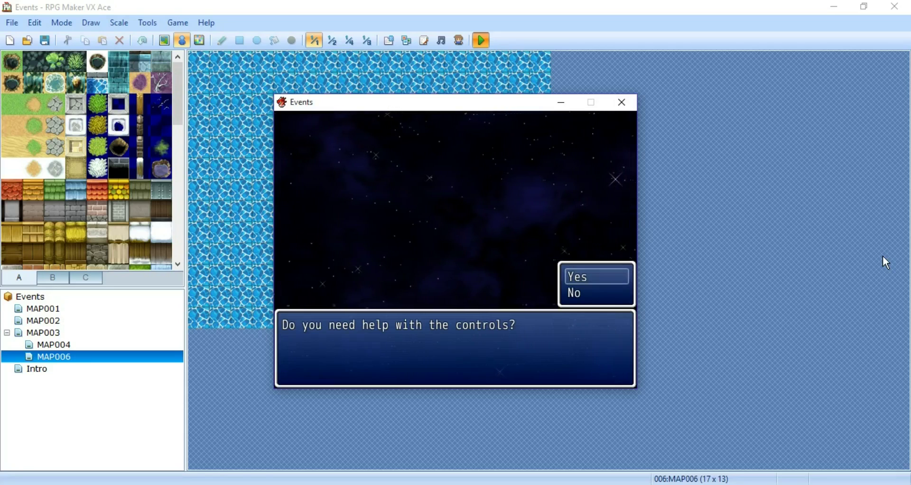
key(Return)
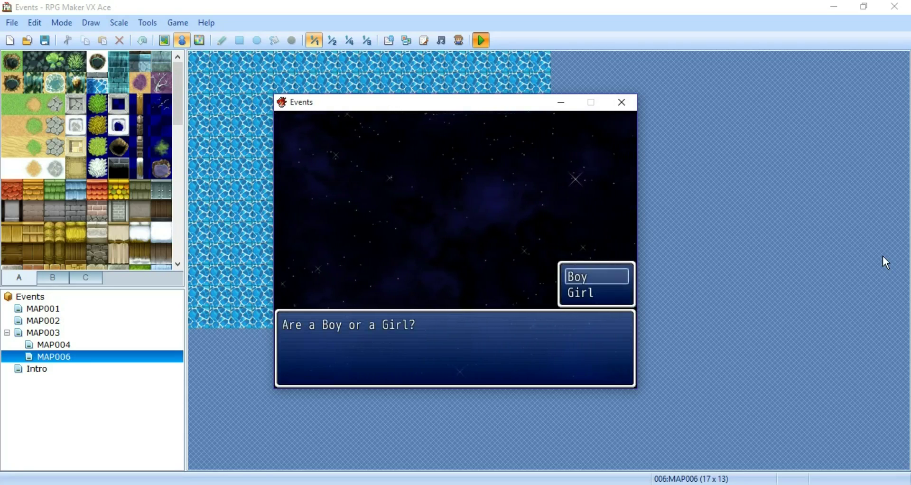
key(Return)
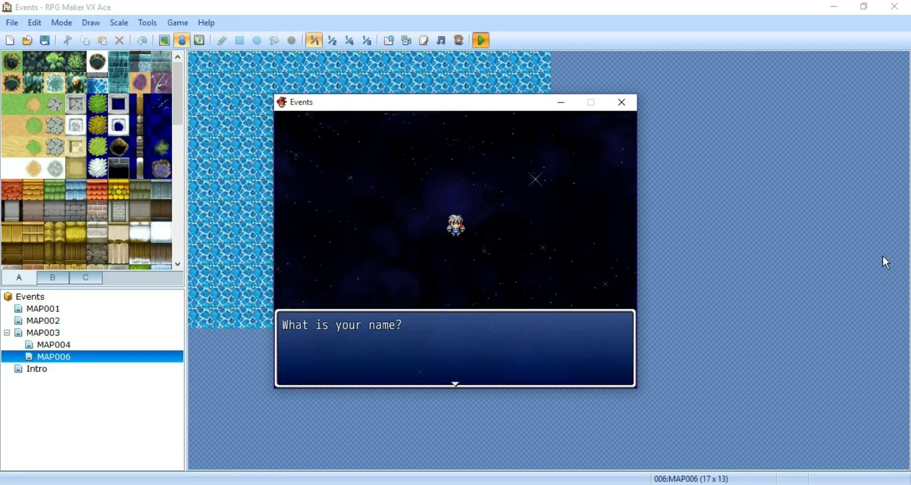
key(Return)
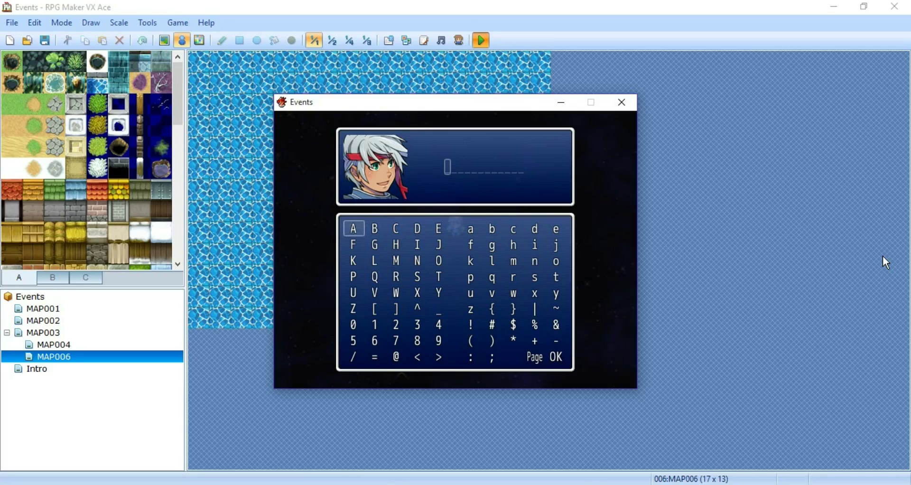
Spell out and confirm the hero's name on the letter grid.
key(Down)
key(Return)
key(Return)
key(Left)
key(Return)
key(Right)
key(Up)
key(Return)
key(Left)
key(Return)
key(Left)
key(Return)
key(Down)
key(Return)
key(Left)
key(Return)
key(Up)
key(Right)
key(Right)
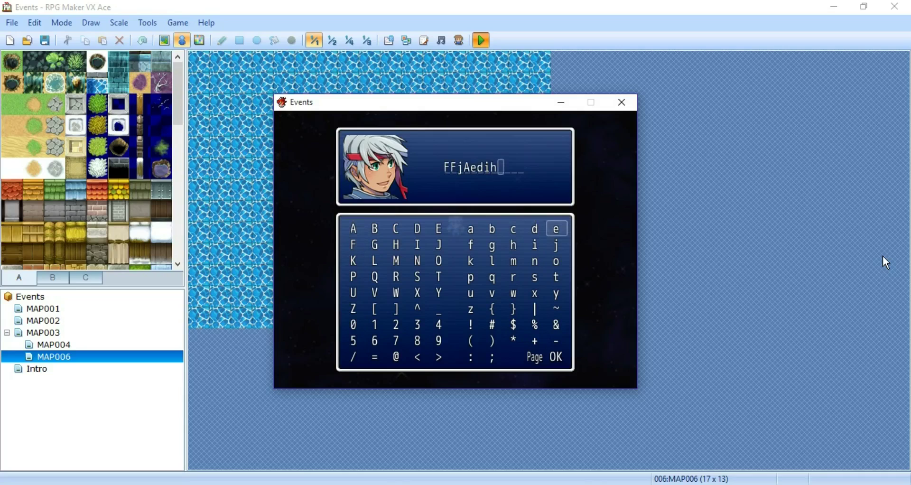
key(Up)
key(Return)
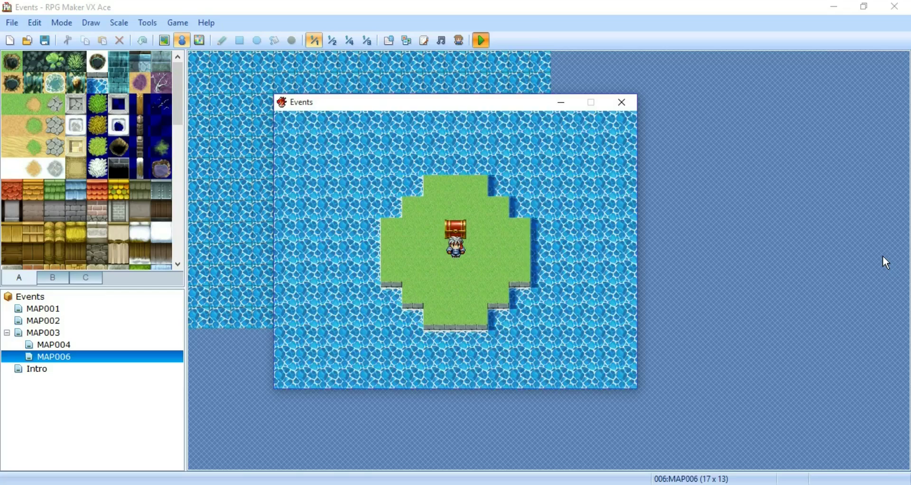
Check the empty Key Items list, then open the chest to collect Intro Redo.
key(Escape)
key(Return)
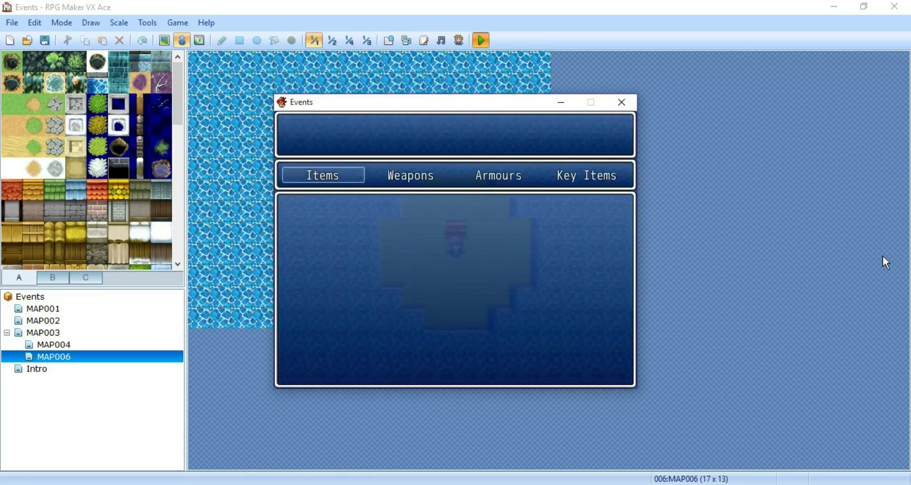
key(Escape)
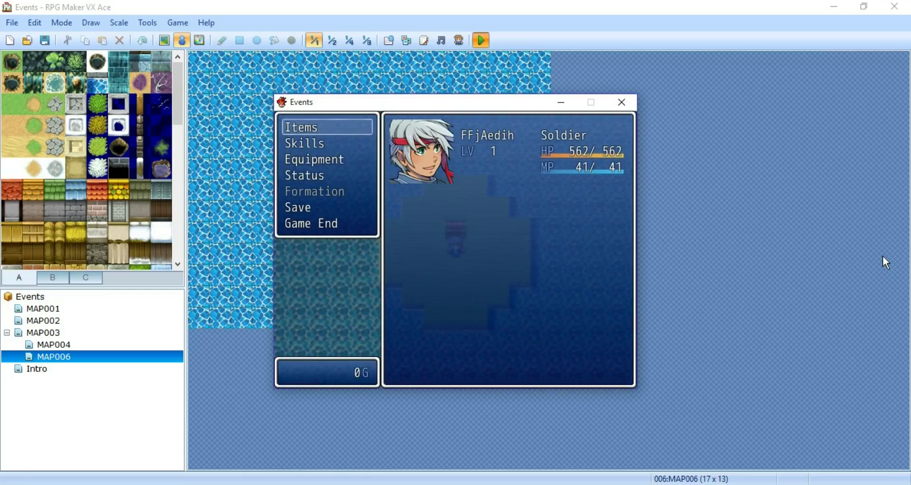
key(Return)
key(Right)
key(Right)
key(Right)
key(Return)
key(Escape)
key(Escape)
key(Escape)
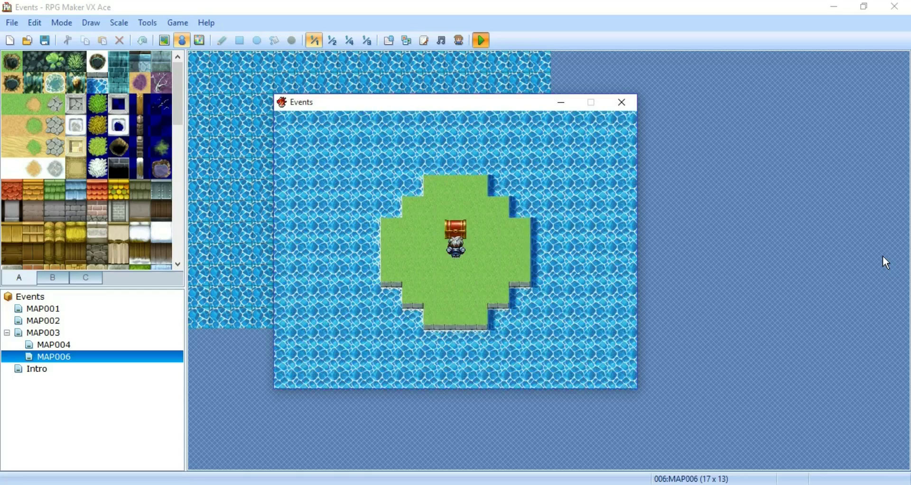
key(Return)
Use Intro Redo from Key Items, choosing Character and then Girl past the level-reset warning.
key(Return)
key(Escape)
key(Return)
key(Right)
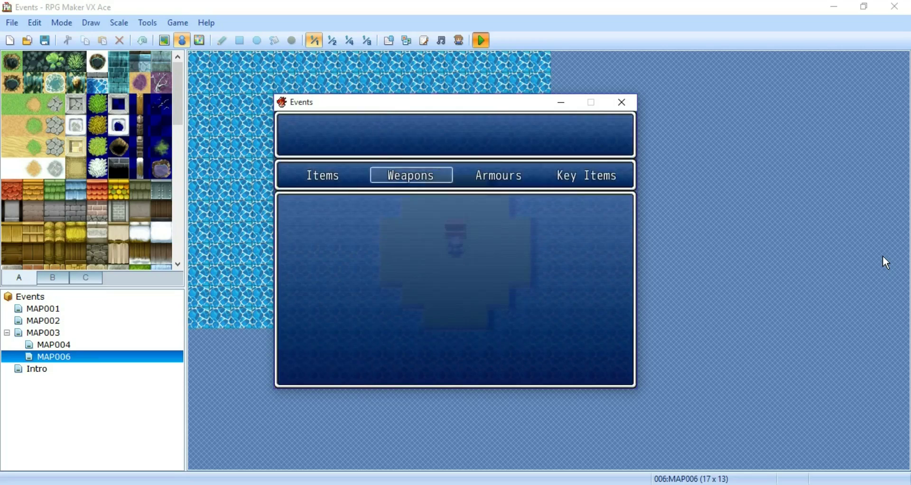
key(Right)
key(Right)
key(Return)
key(Return)
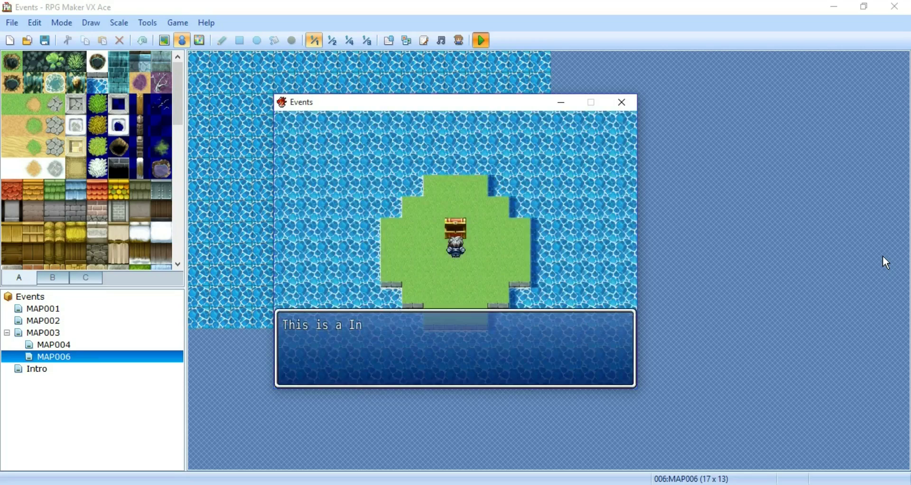
key(Return)
key(Down)
key(Return)
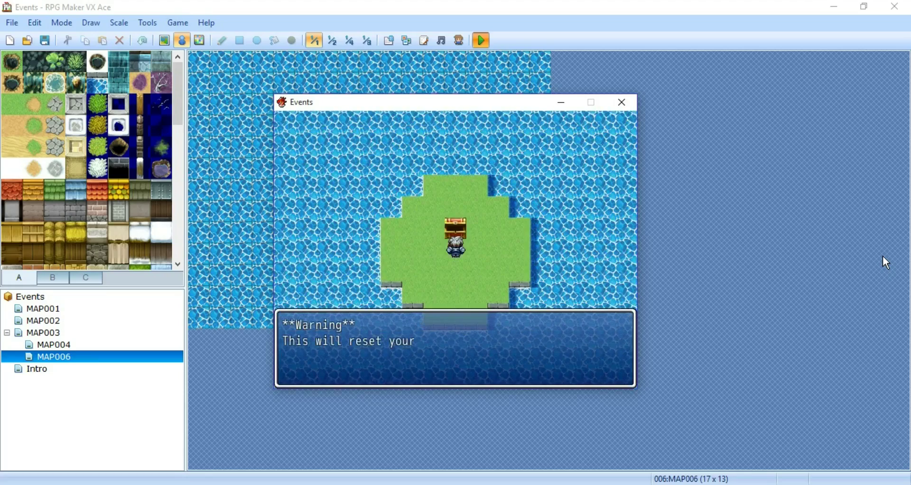
key(Return)
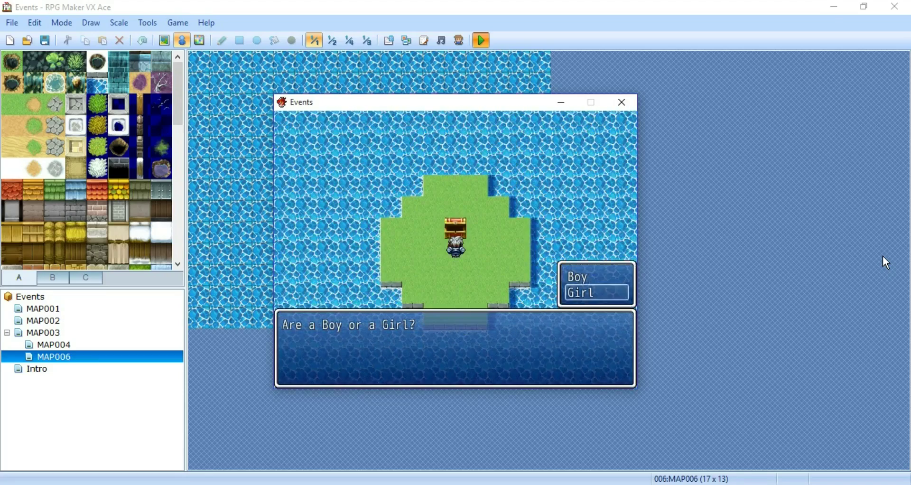
key(Return)
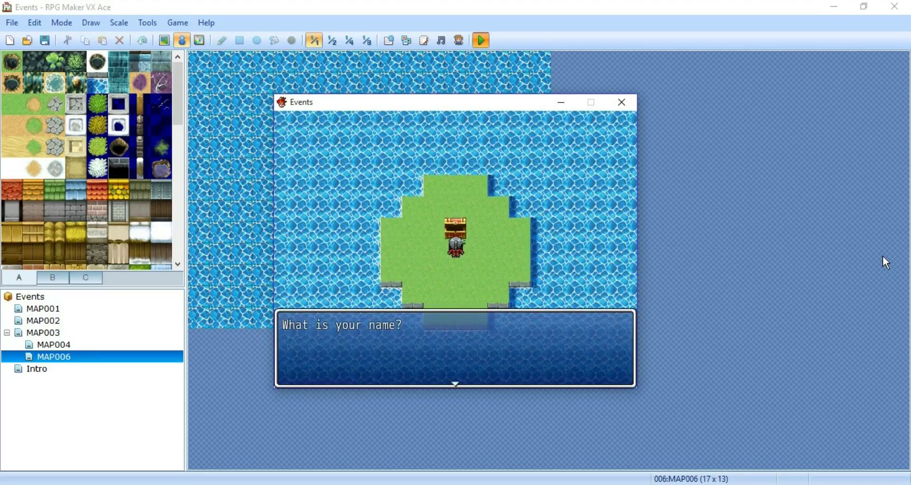
Rename the new girl character DEB.
key(Return)
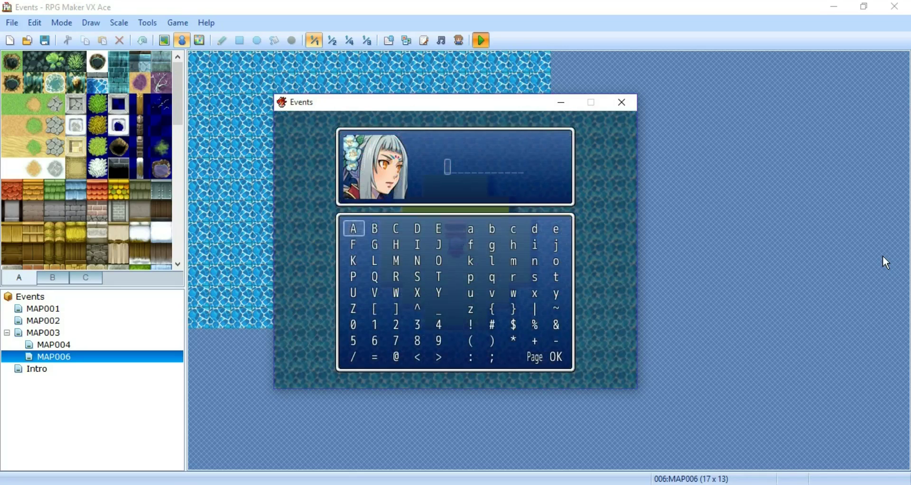
key(Right)
key(Right)
key(Return)
key(Right)
key(Return)
key(Left)
key(Left)
key(Left)
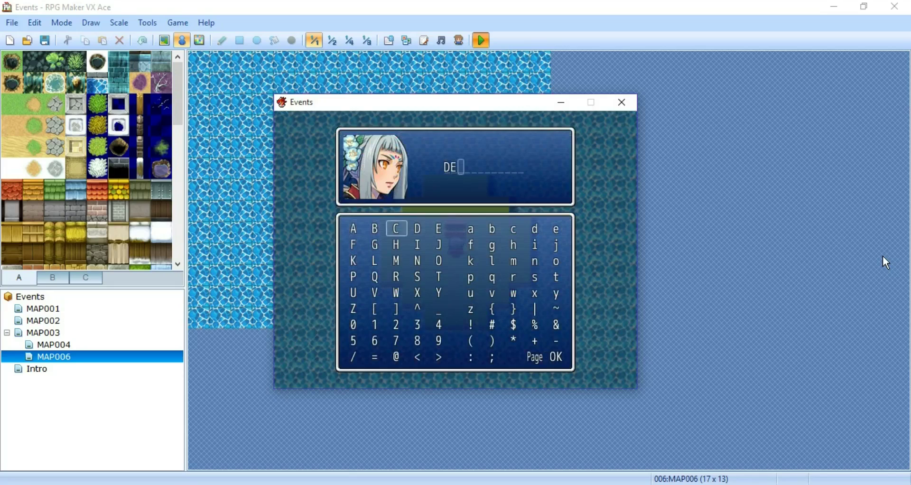
key(Return)
key(Left)
key(Left)
key(Up)
key(Return)
key(Down)
Walk the girl character around the island near the chest.
key(Left)
key(Left)
key(Up)
key(Up)
key(Up)
key(Right)
key(Right)
key(Right)
key(Down)
key(Down)
key(Left)
key(Left)
key(Up)
key(Down)
key(Right)
key(Down)
key(Left)
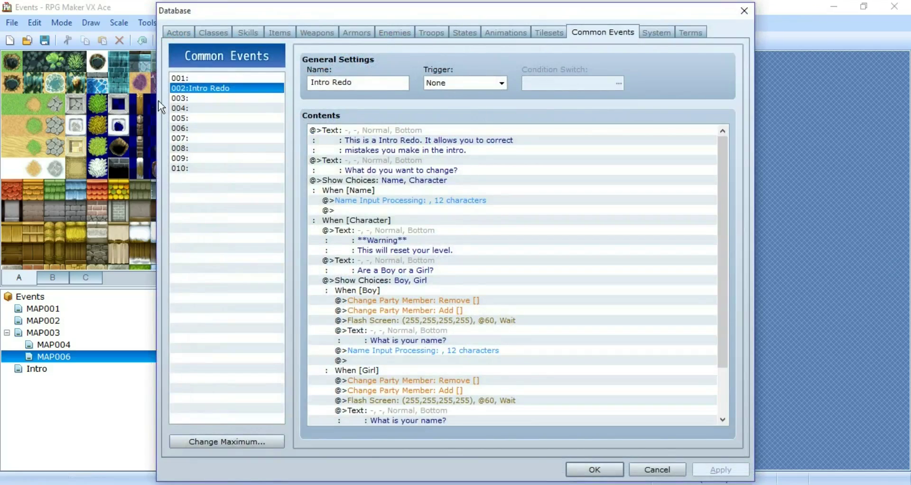
Inspect common event 001 and the empty 003, then list recent projects from the taskbar icon.
click(219, 79)
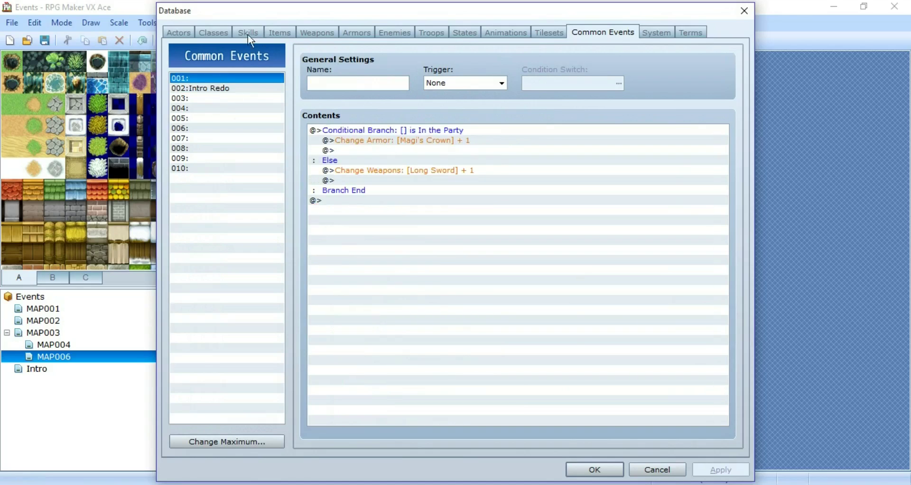
click(199, 98)
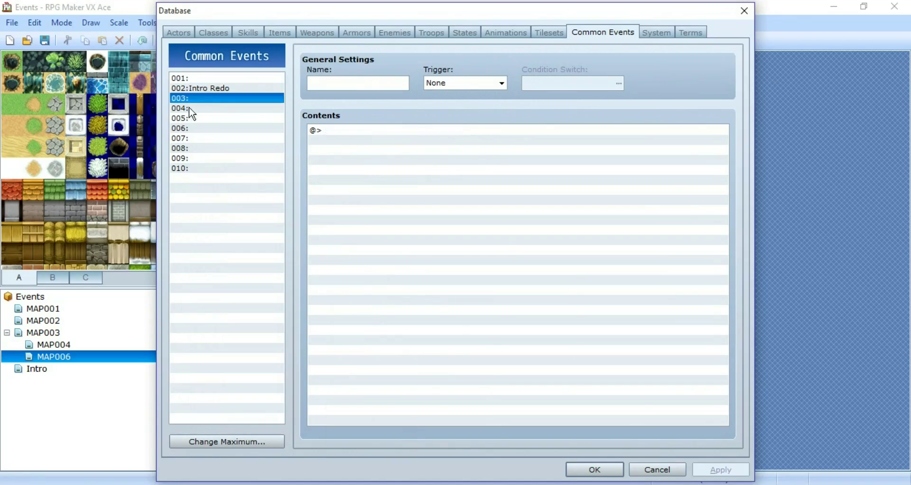
right_click(408, 484)
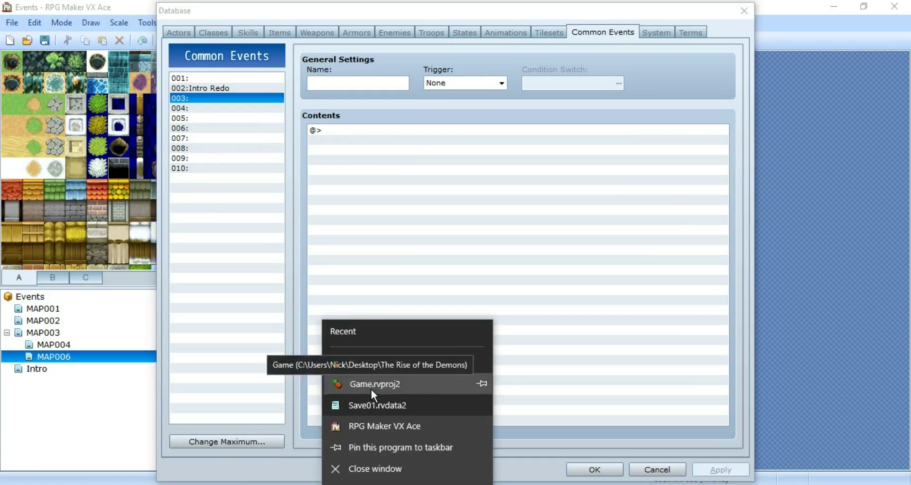
Open The Rise of the Demons and view its Wristwatch and 013 Time common events.
click(372, 389)
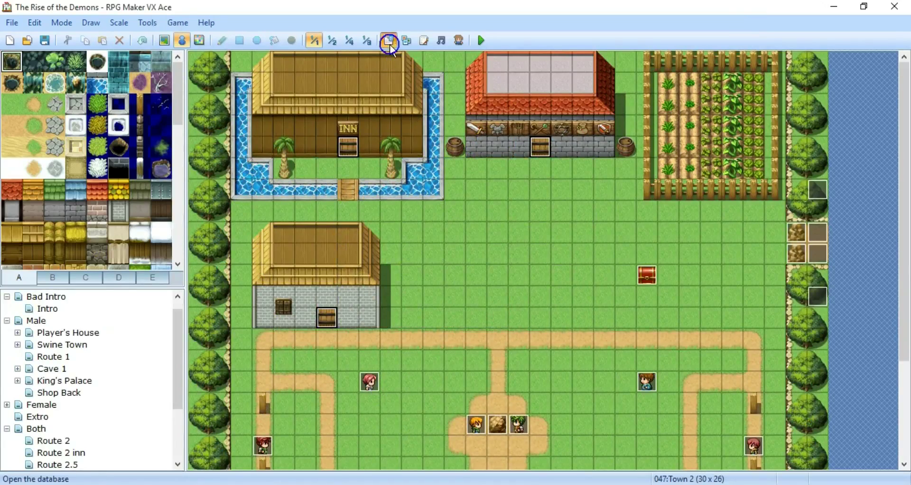
click(390, 44)
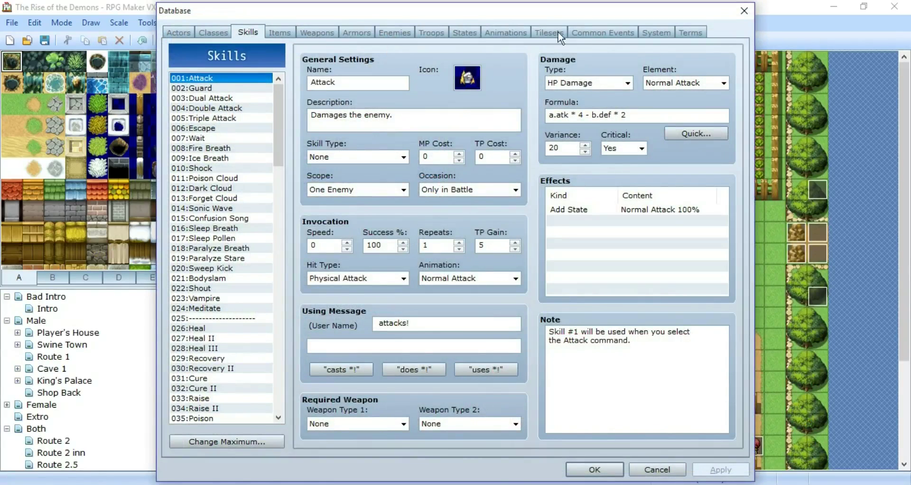
click(575, 32)
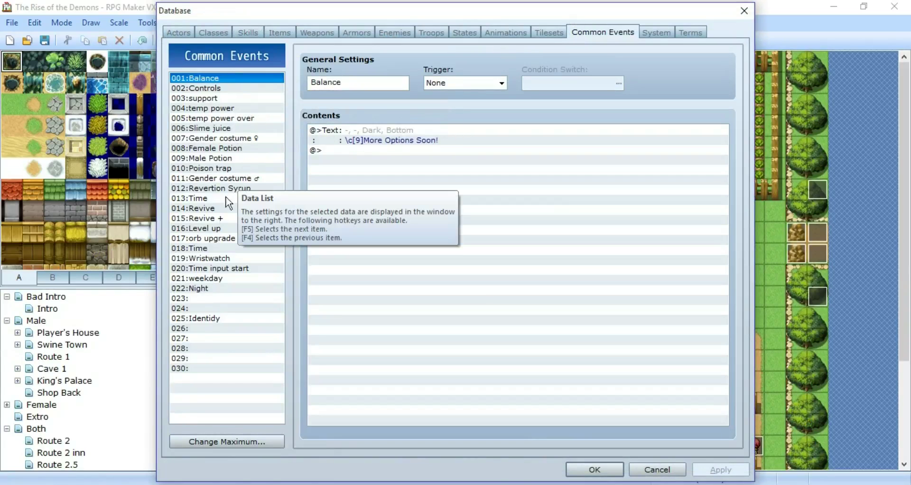
click(207, 261)
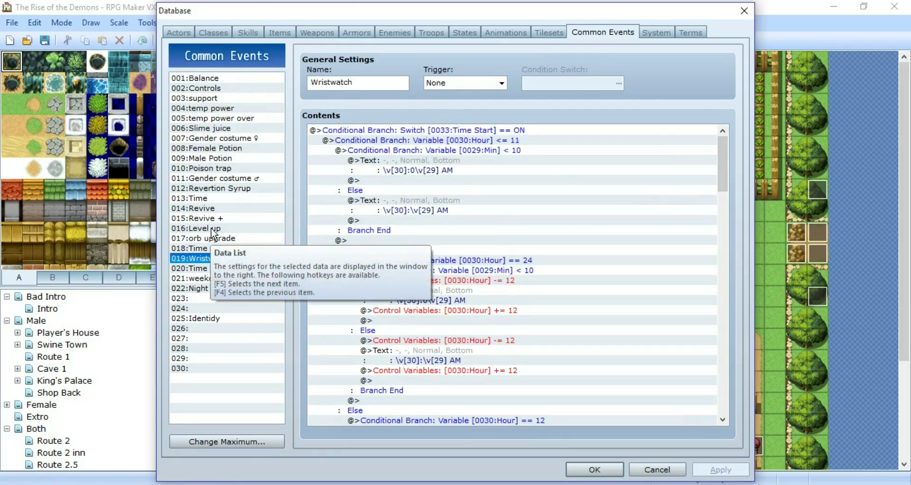
click(216, 199)
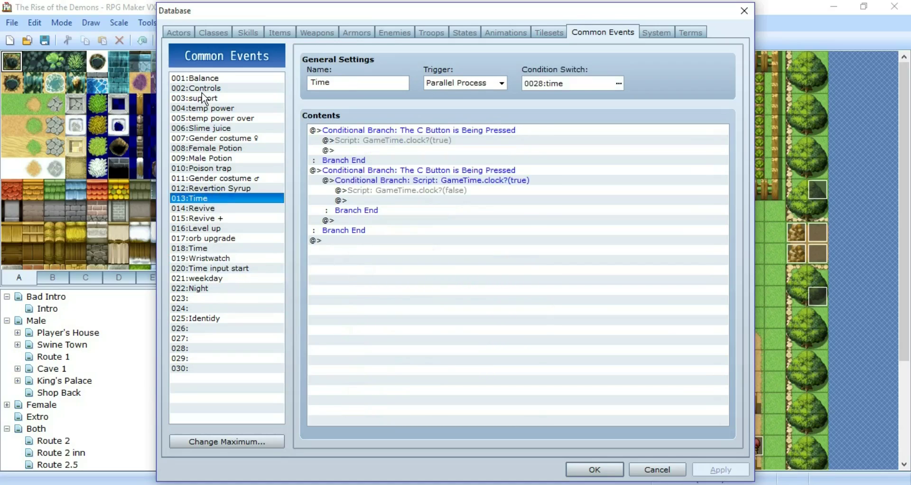
Browse the Revertion Syrup, Gender costume ♂/♀, Slime juice and Poison trap common events.
click(229, 188)
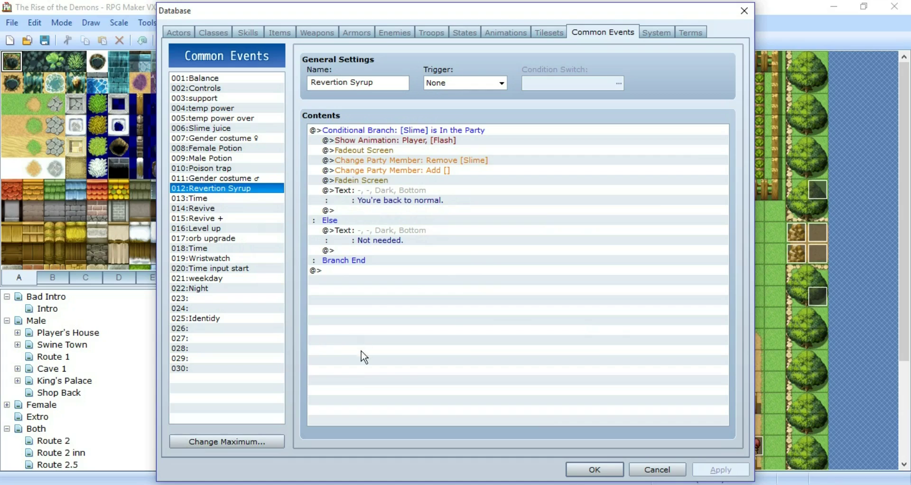
click(218, 179)
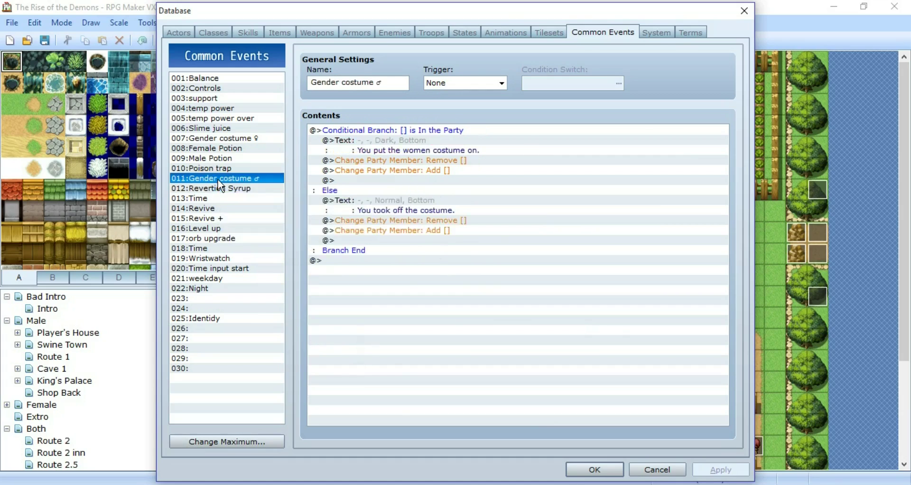
click(249, 138)
click(241, 177)
click(245, 138)
click(237, 180)
click(237, 130)
click(234, 139)
click(229, 169)
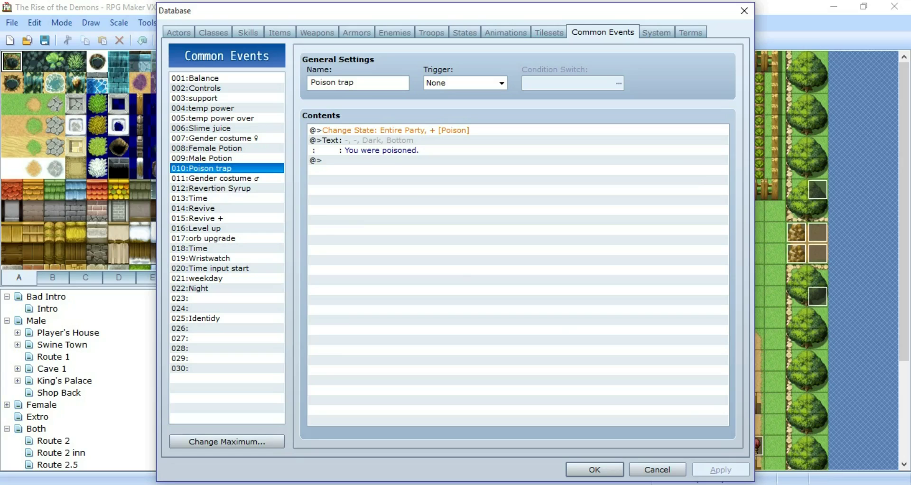
Revisit Gender costume ♂, then close the database to return to Town 2.
click(728, 484)
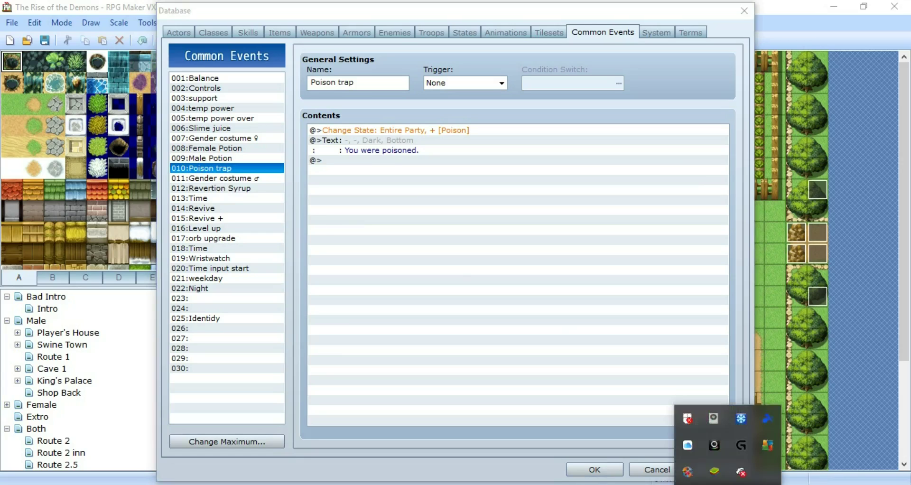
click(524, 332)
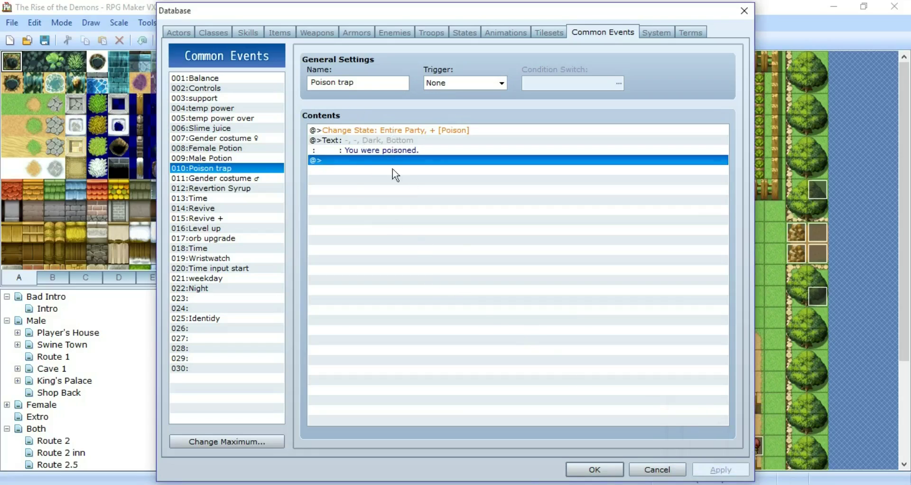
click(222, 179)
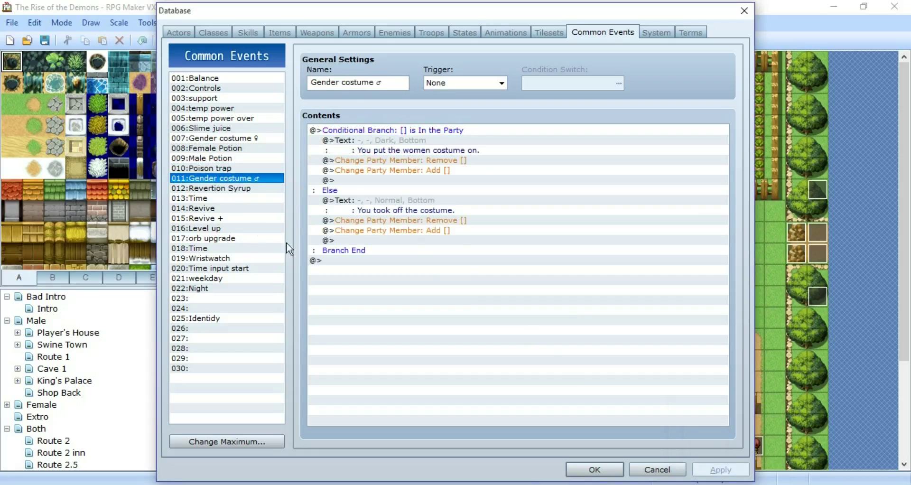
click(745, 14)
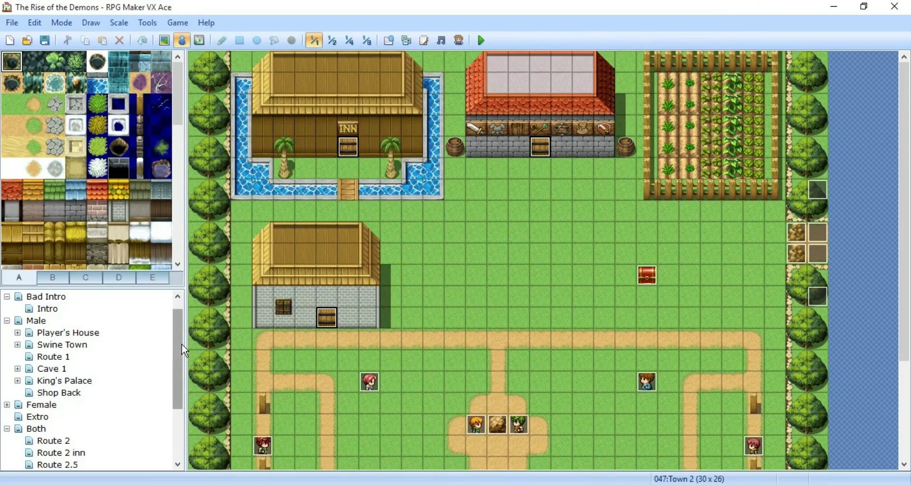
Compare the Swine Town map with Swine Town ♀ from the Female group, scrolling each.
click(53, 345)
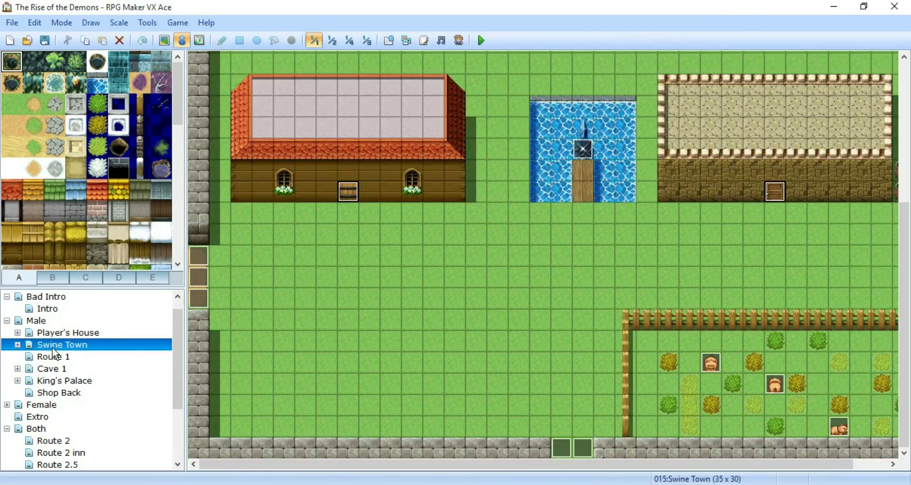
click(754, 129)
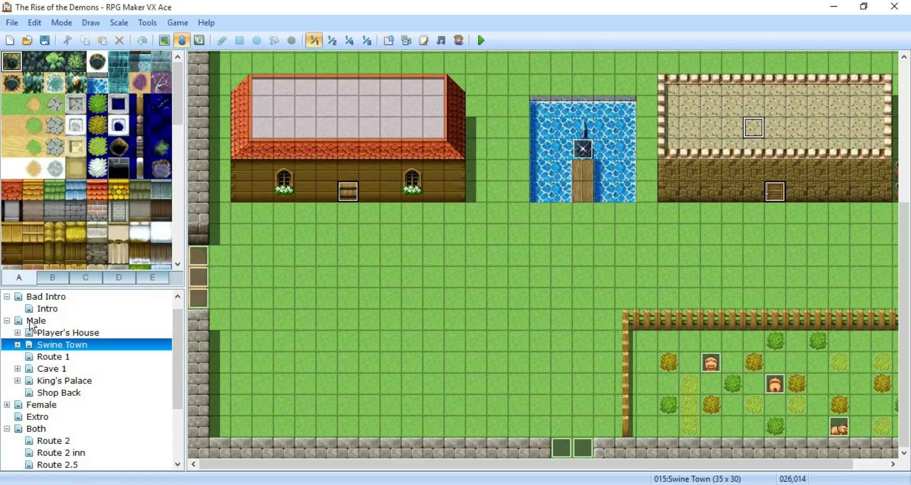
click(9, 405)
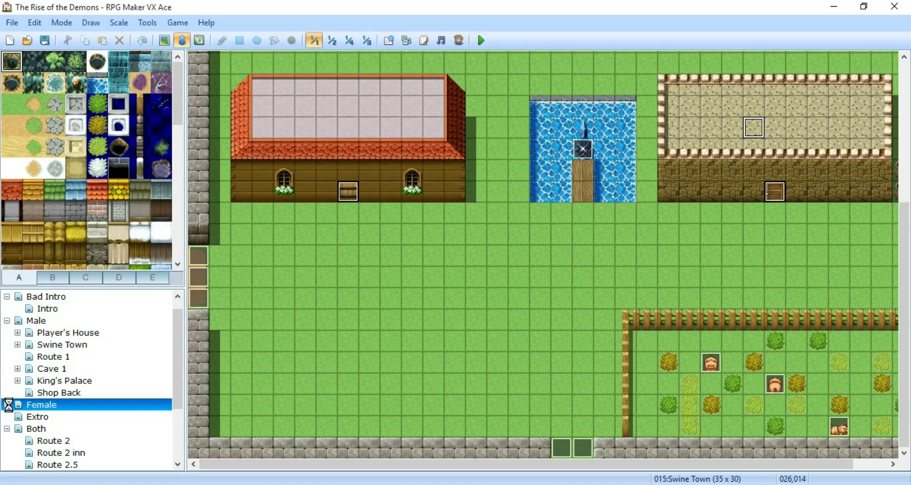
click(62, 369)
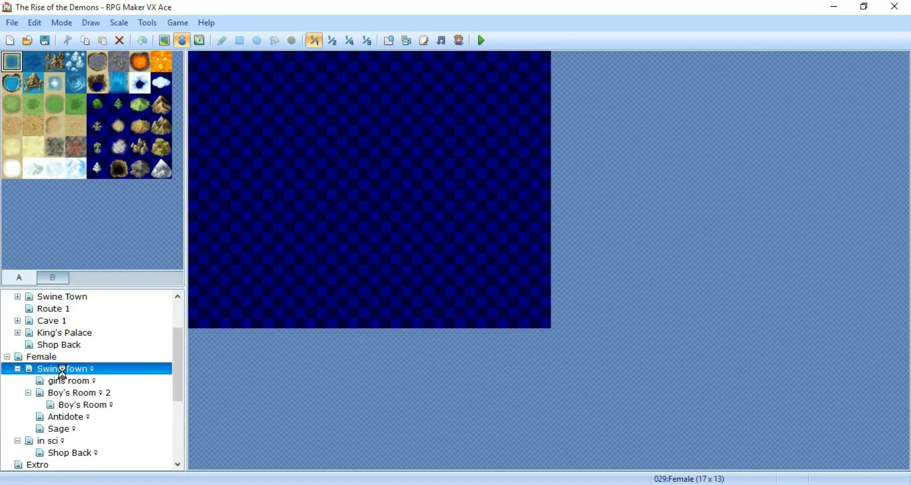
drag(491, 465, 529, 465)
drag(903, 226, 889, 346)
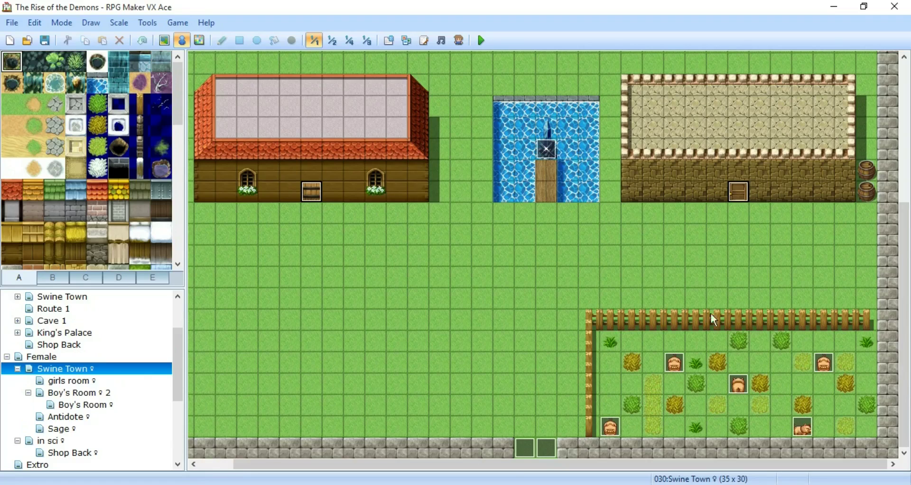
click(79, 298)
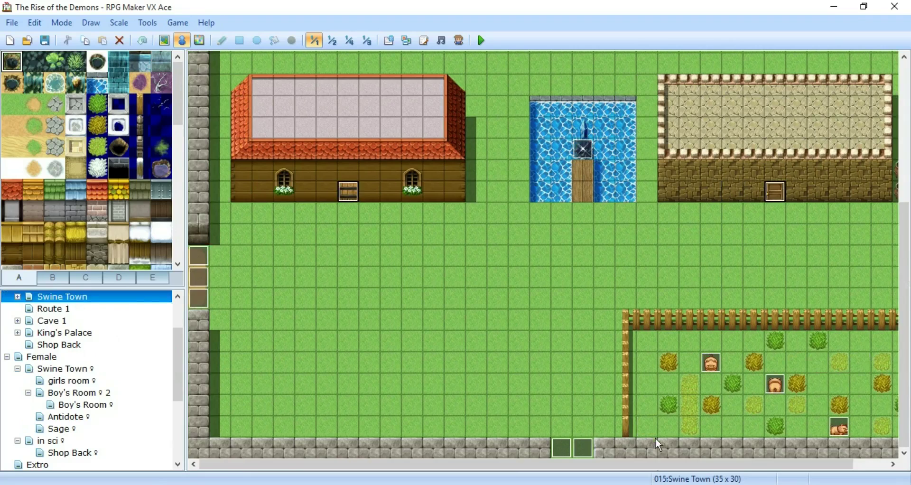
drag(655, 467, 689, 465)
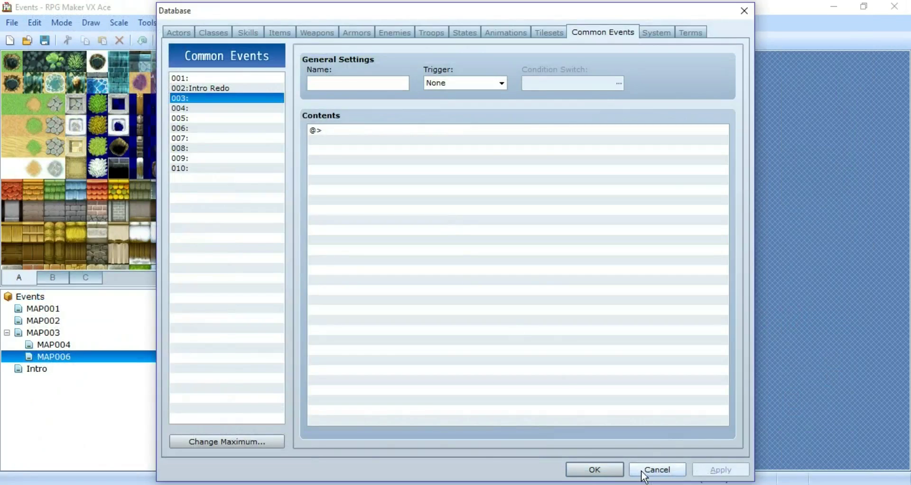
Cancel the Database dialog, returning to the MAP006 island map.
click(645, 470)
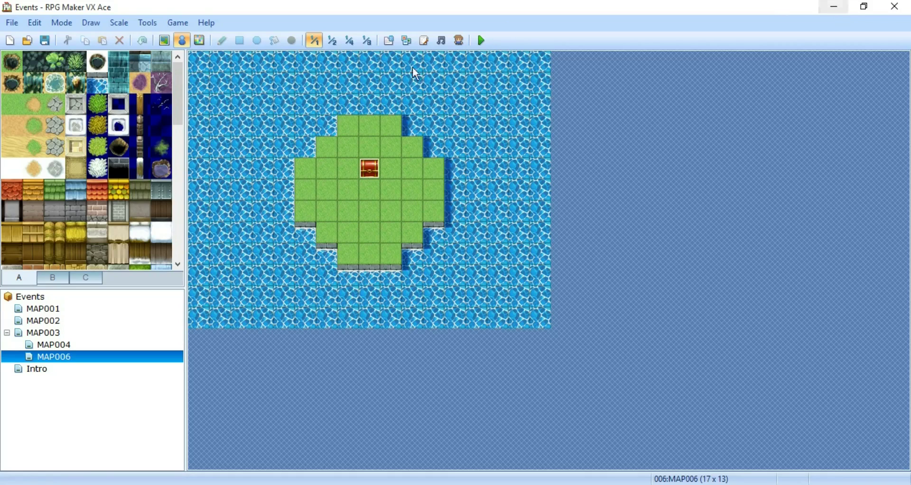
click(424, 40)
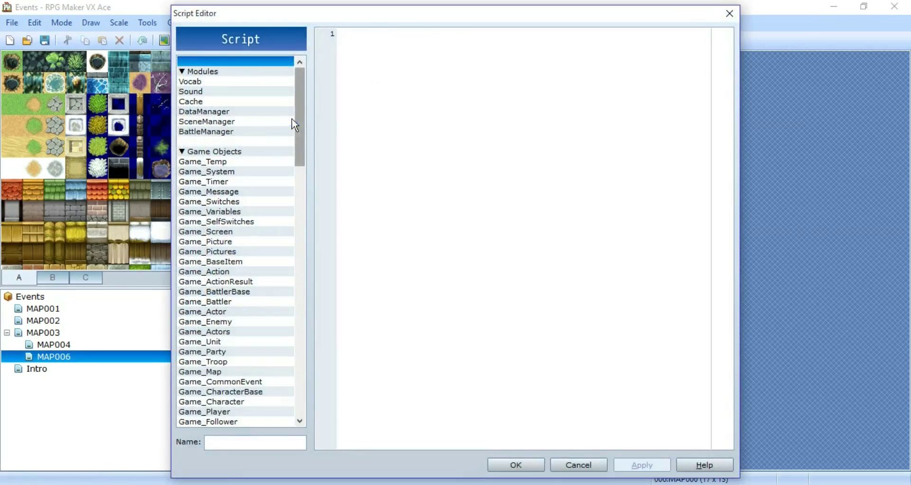
click(292, 121)
drag(296, 122, 228, 356)
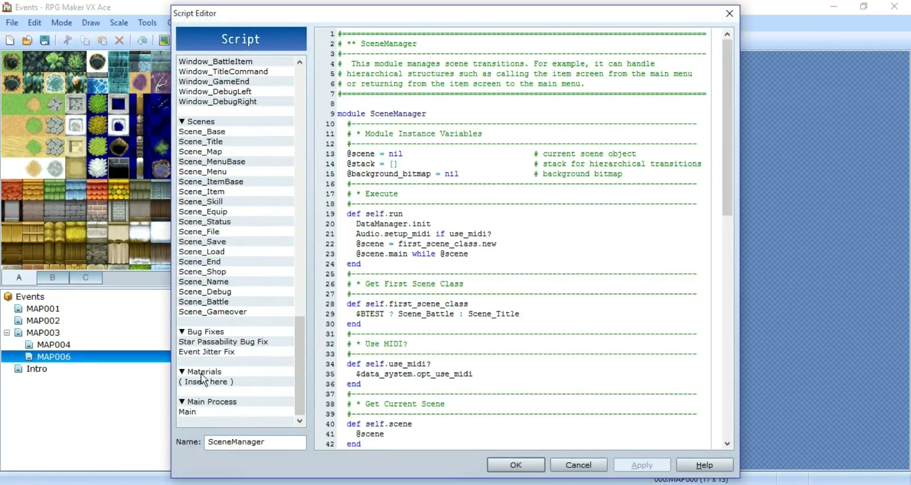
click(730, 13)
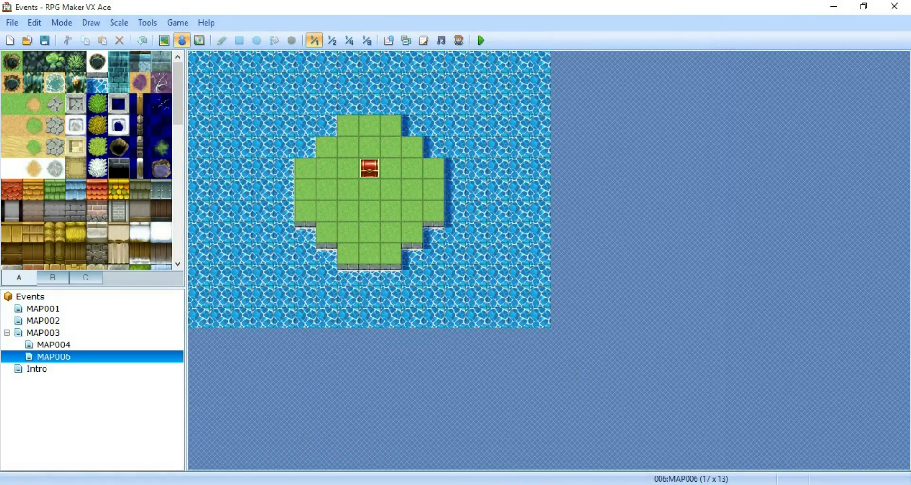
mouse_move(178, 484)
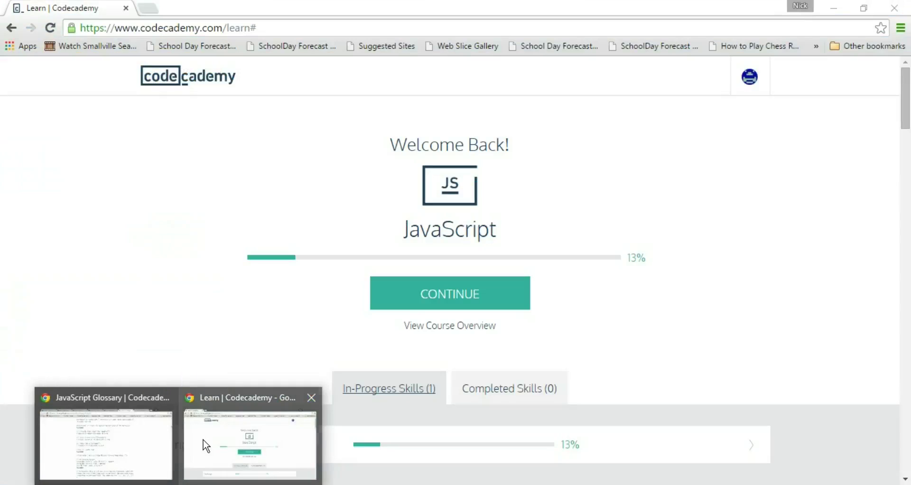
click(206, 446)
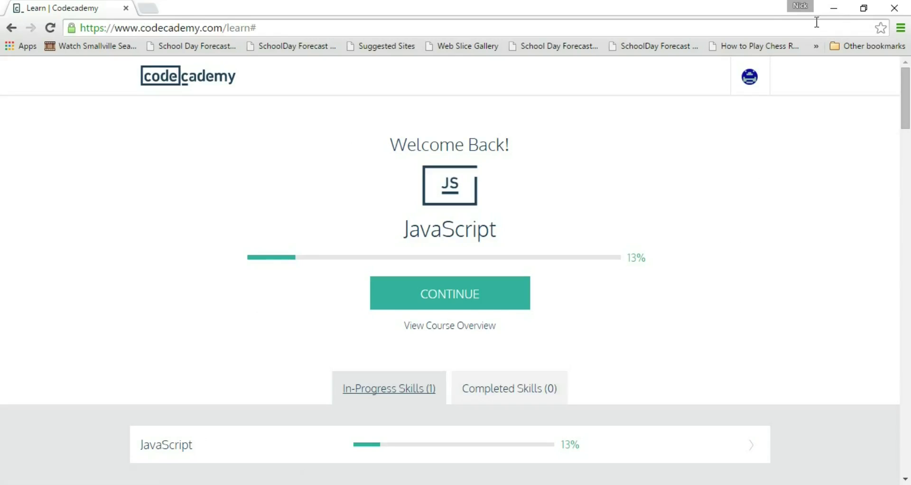
click(832, 16)
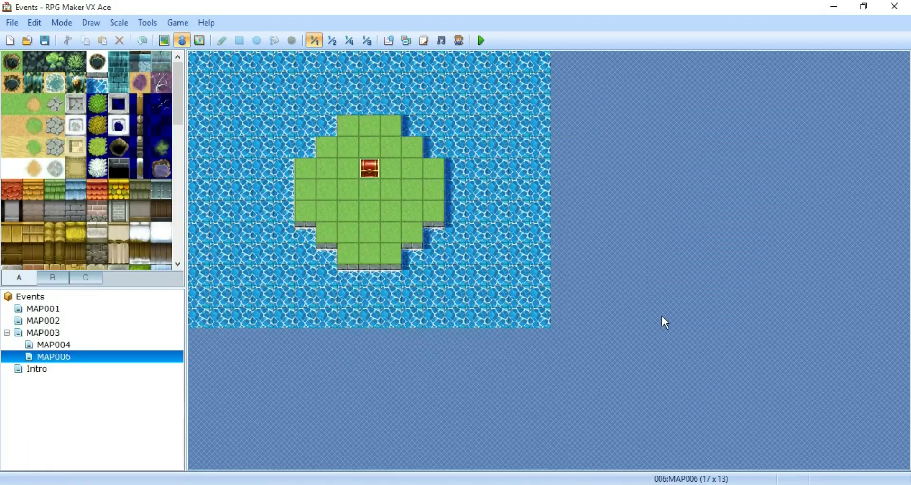